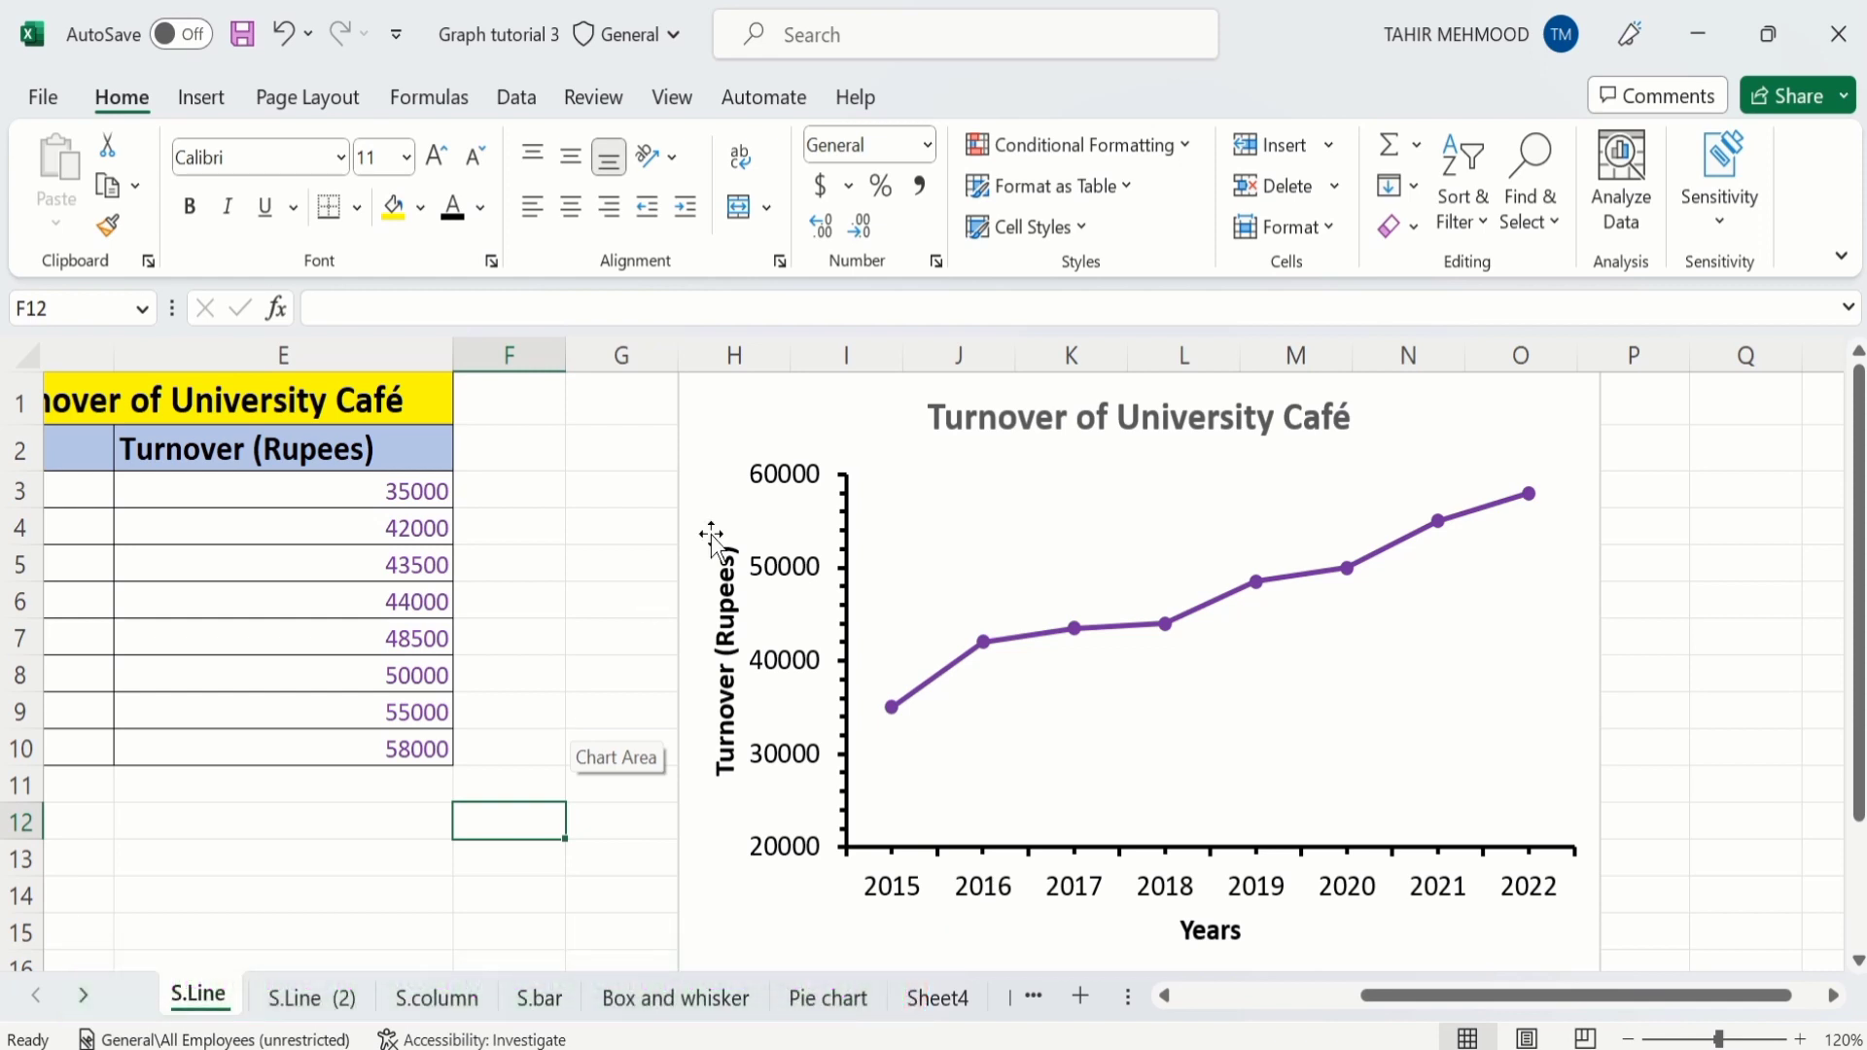
# Leave the finished chart and switch to the S.Line (2) sheet with the raw turnover table.
pyautogui.click(713, 496)
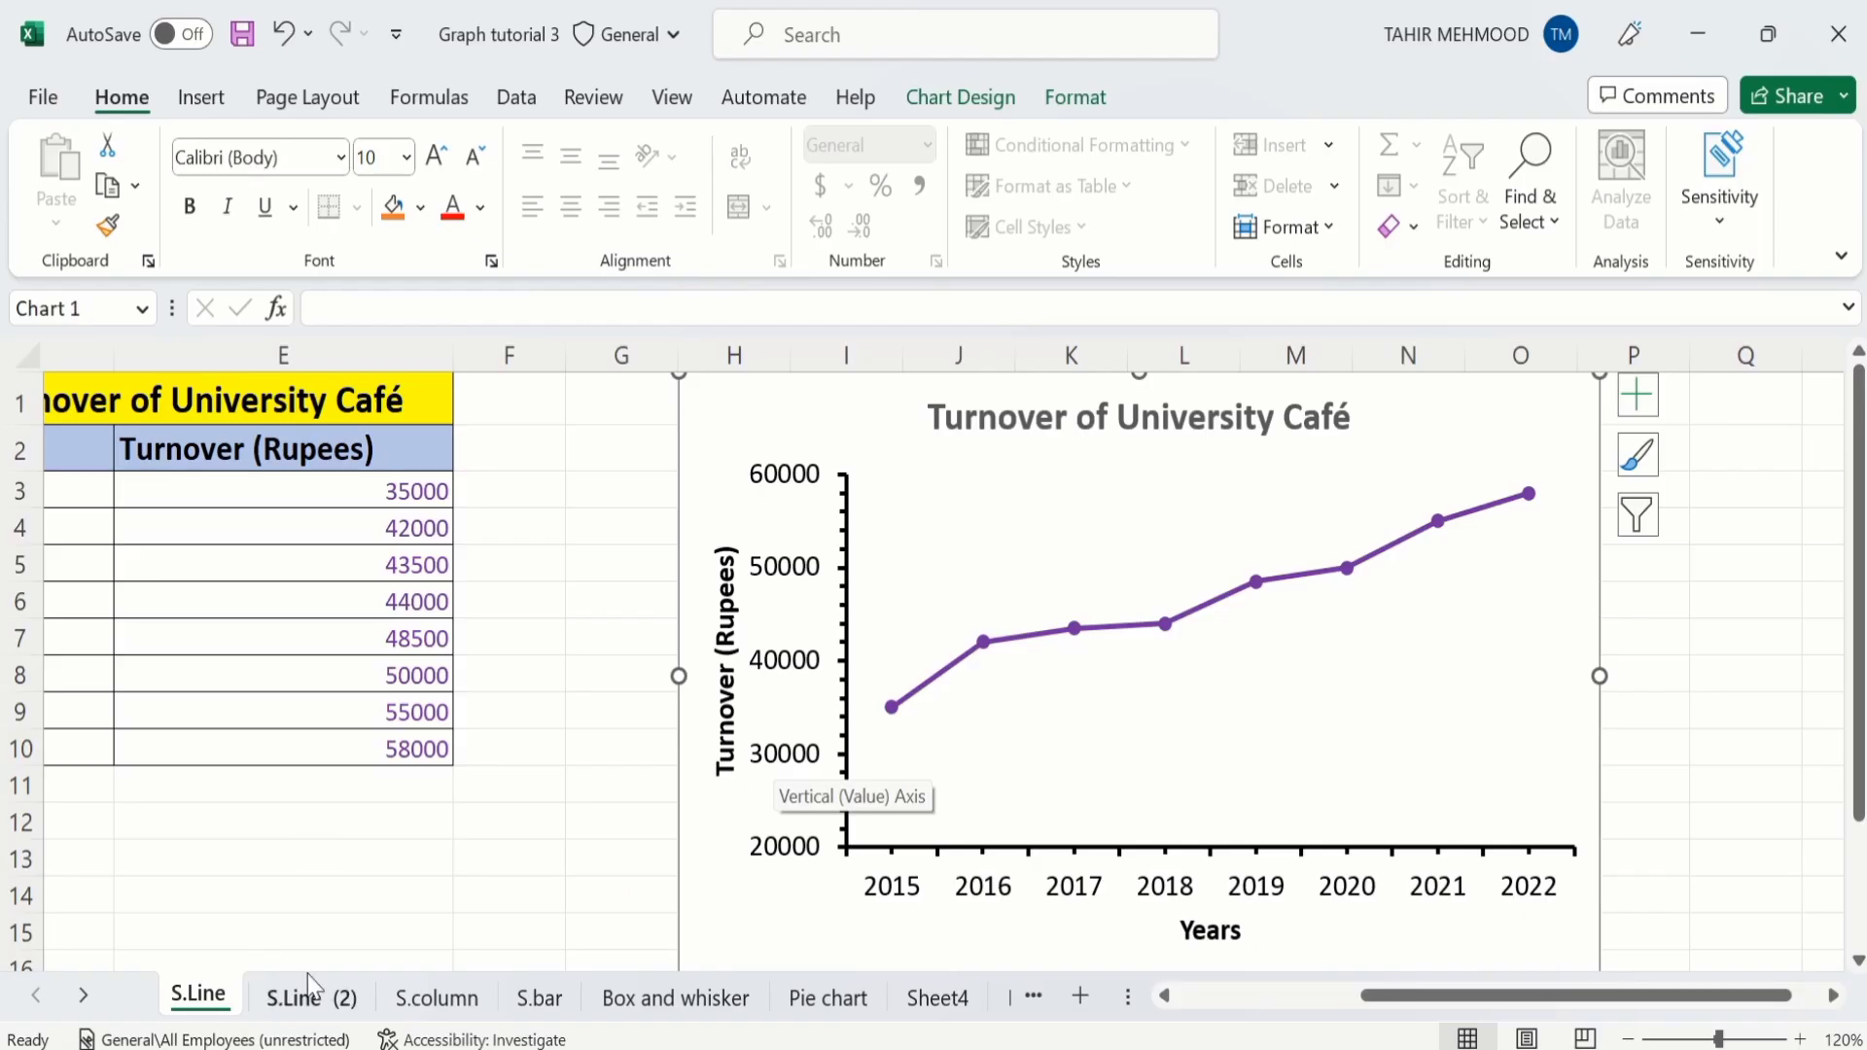
pyautogui.click(309, 982)
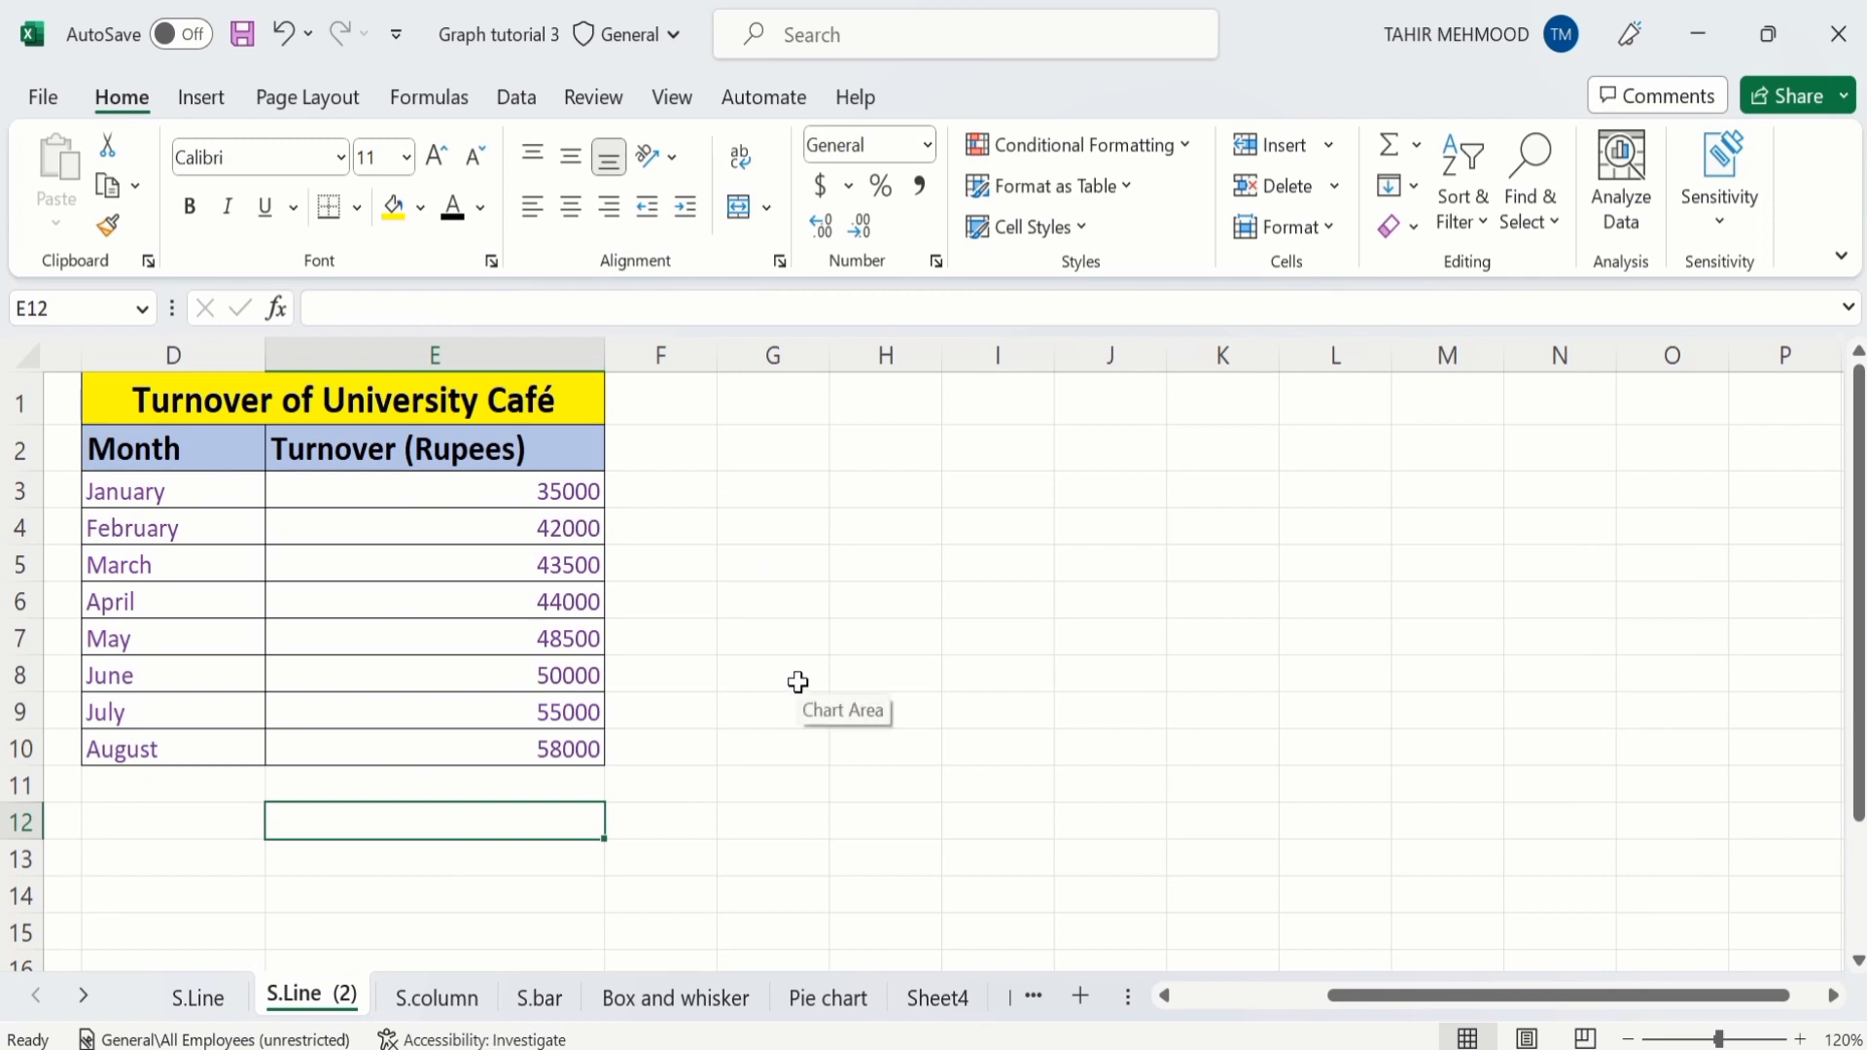
# Insert a 2-D line chart of D2:E10 and move it beside the table into columns G–N.
pyautogui.click(576, 750)
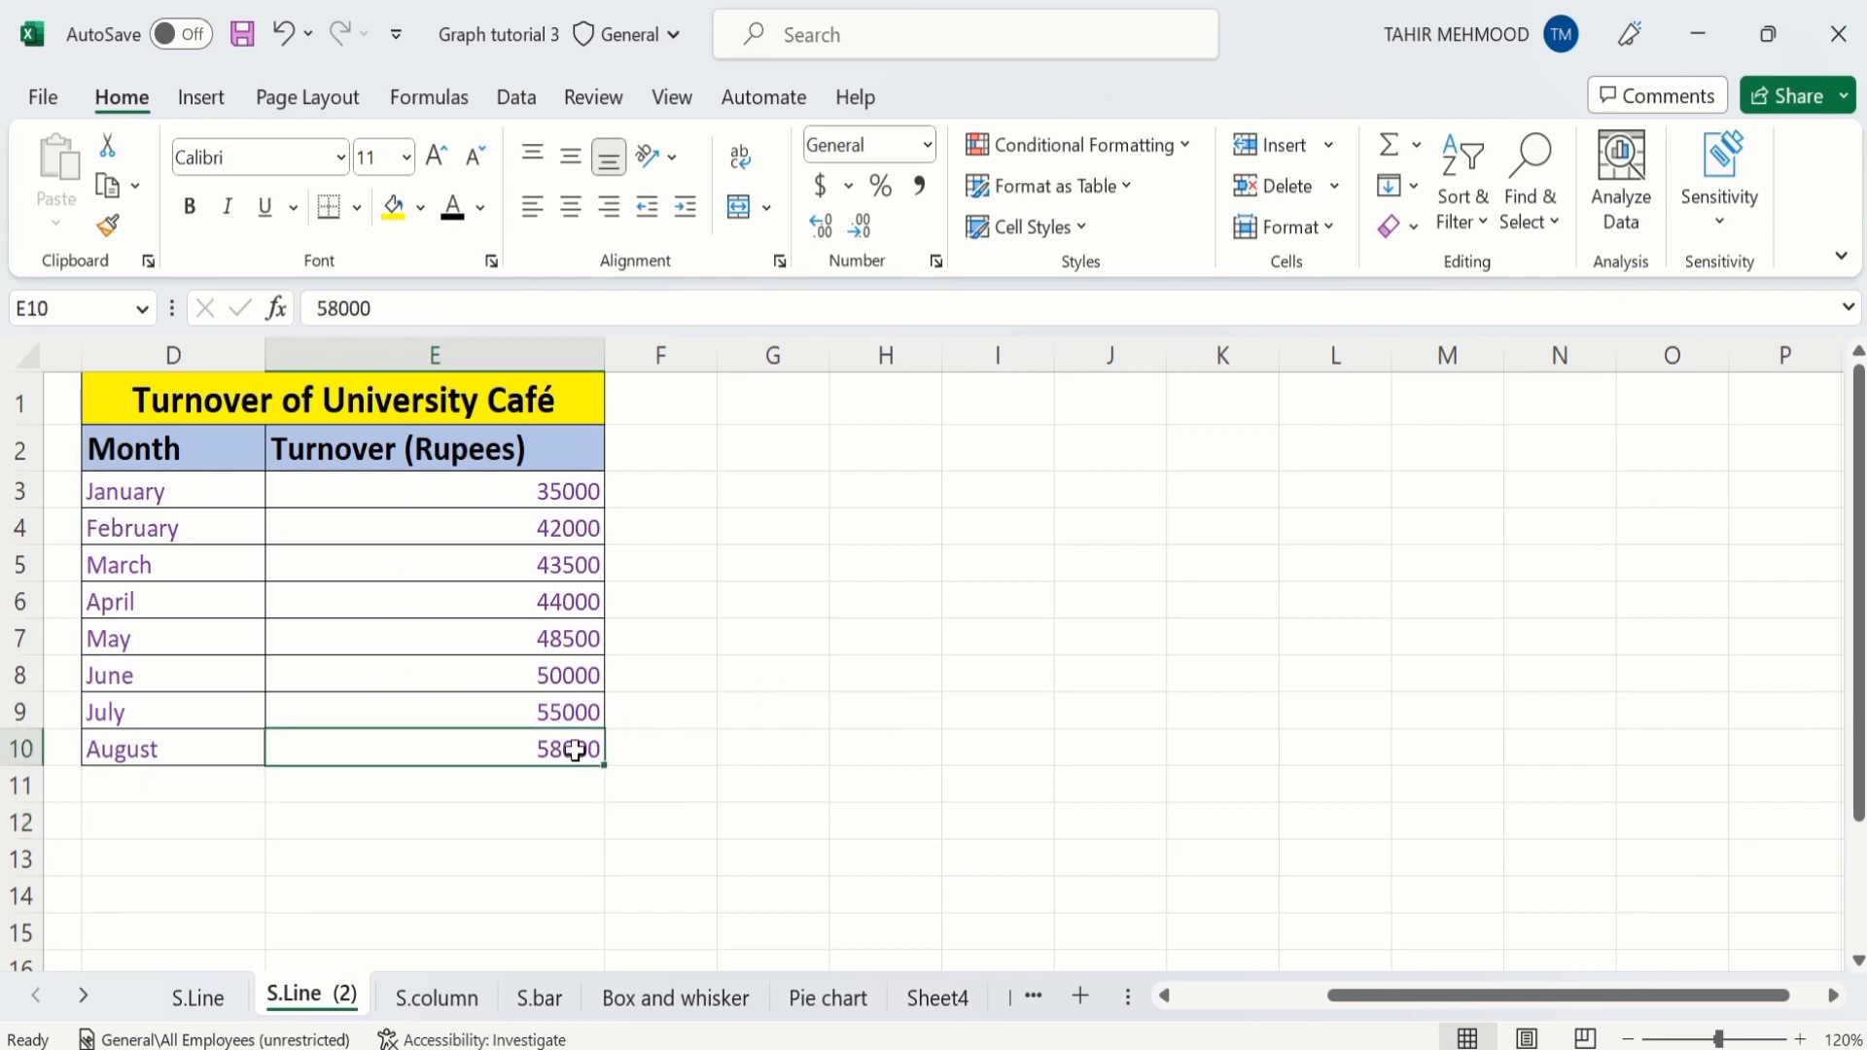
pyautogui.moveTo(576, 751); pyautogui.dragTo(230, 461)
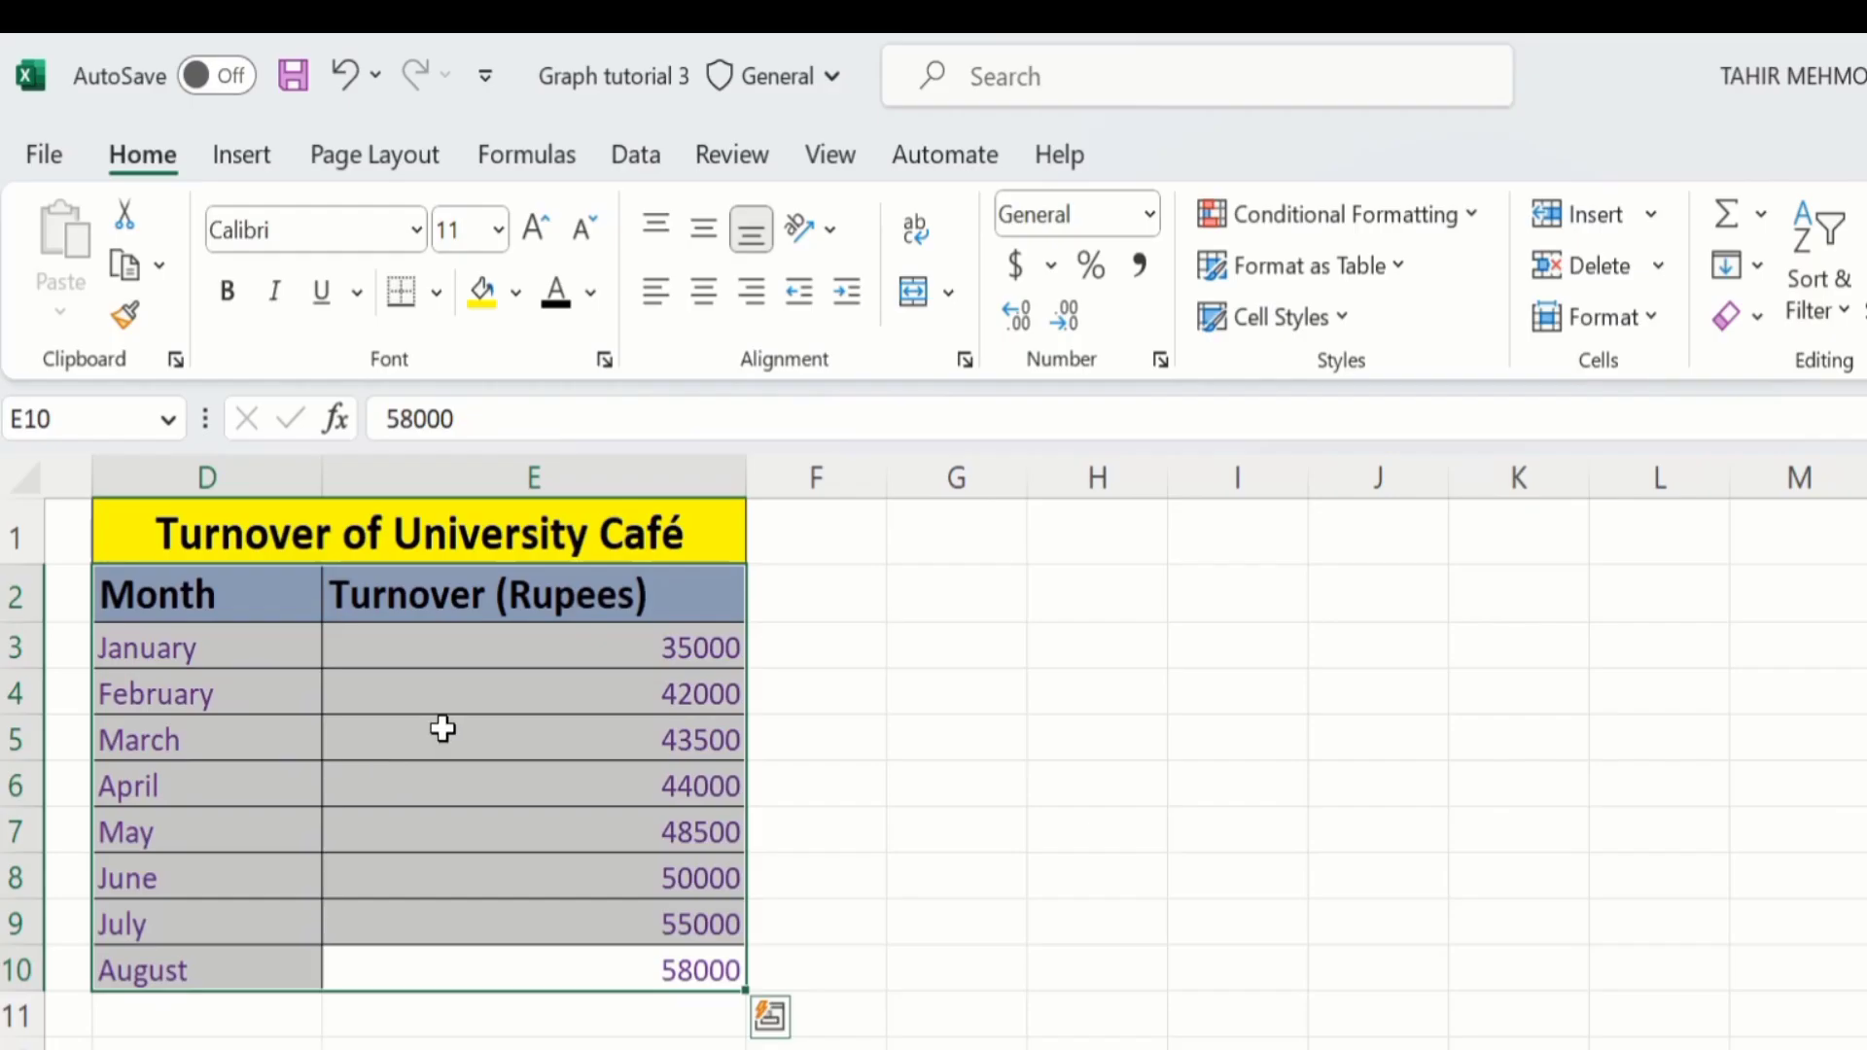
pyautogui.click(255, 161)
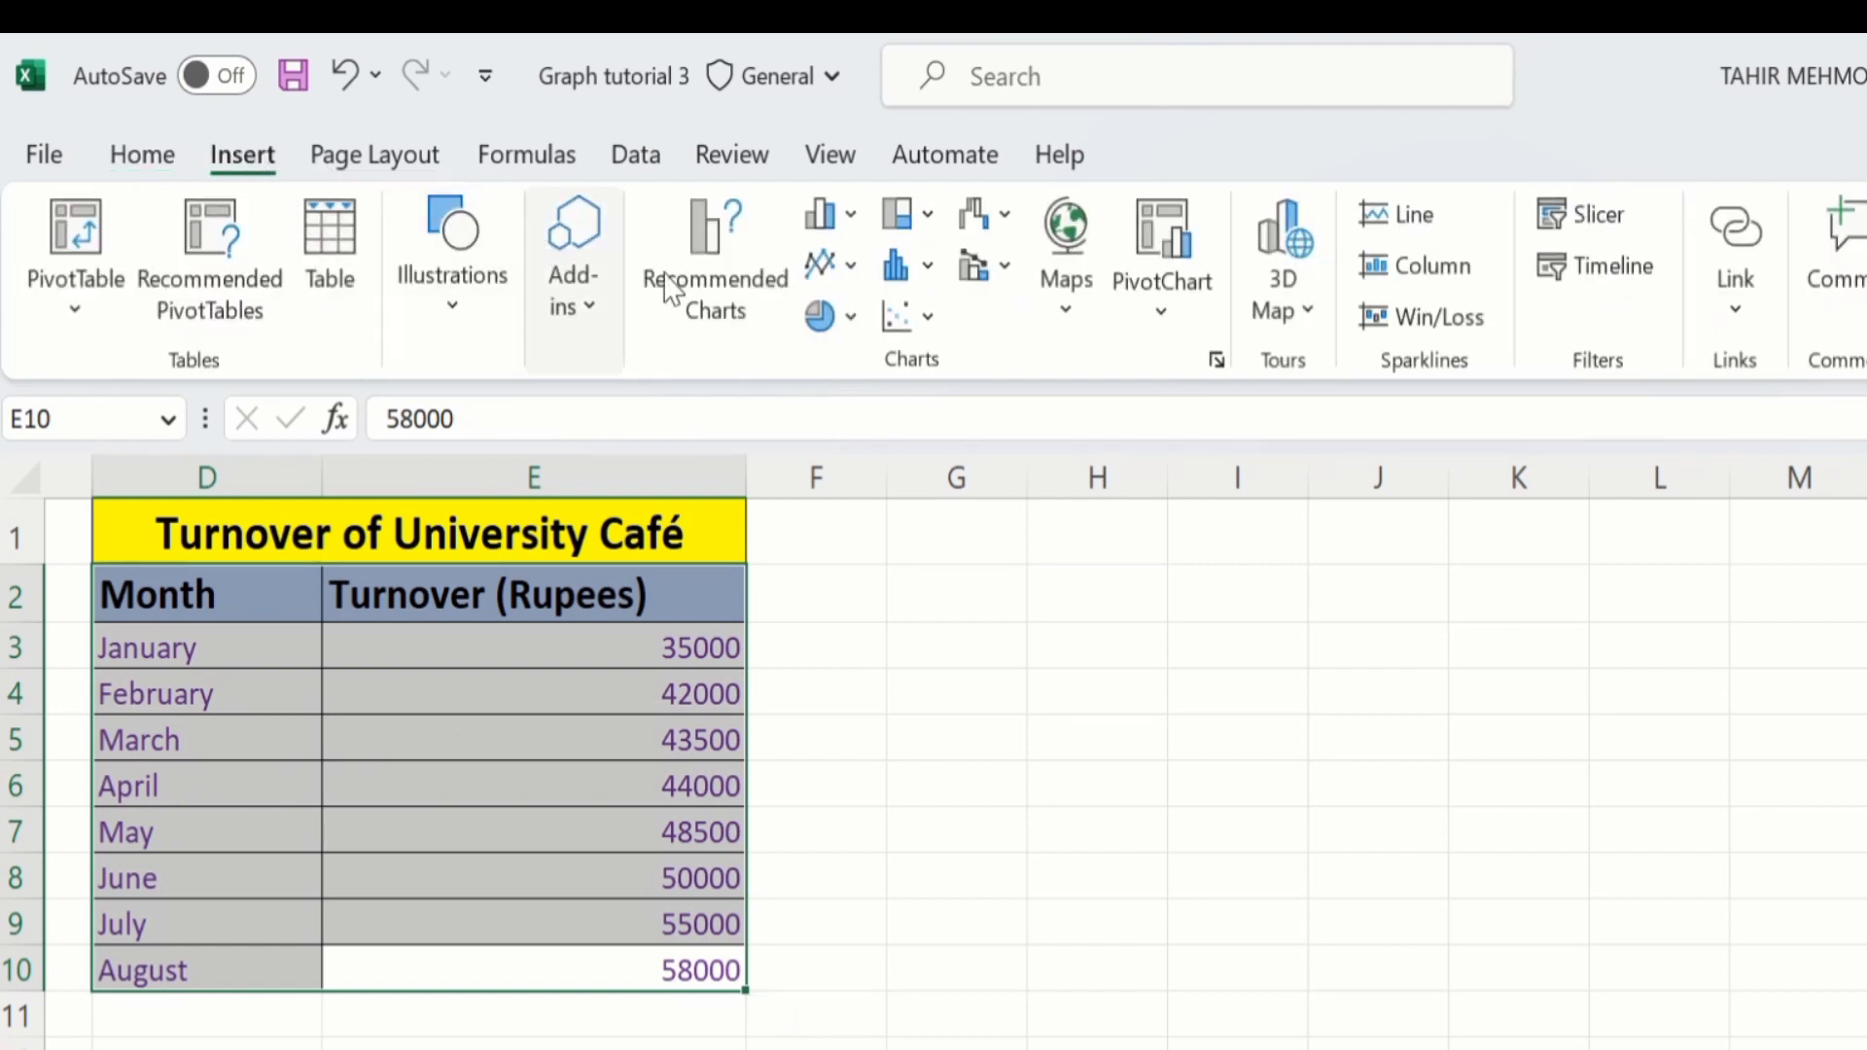
pyautogui.click(854, 270)
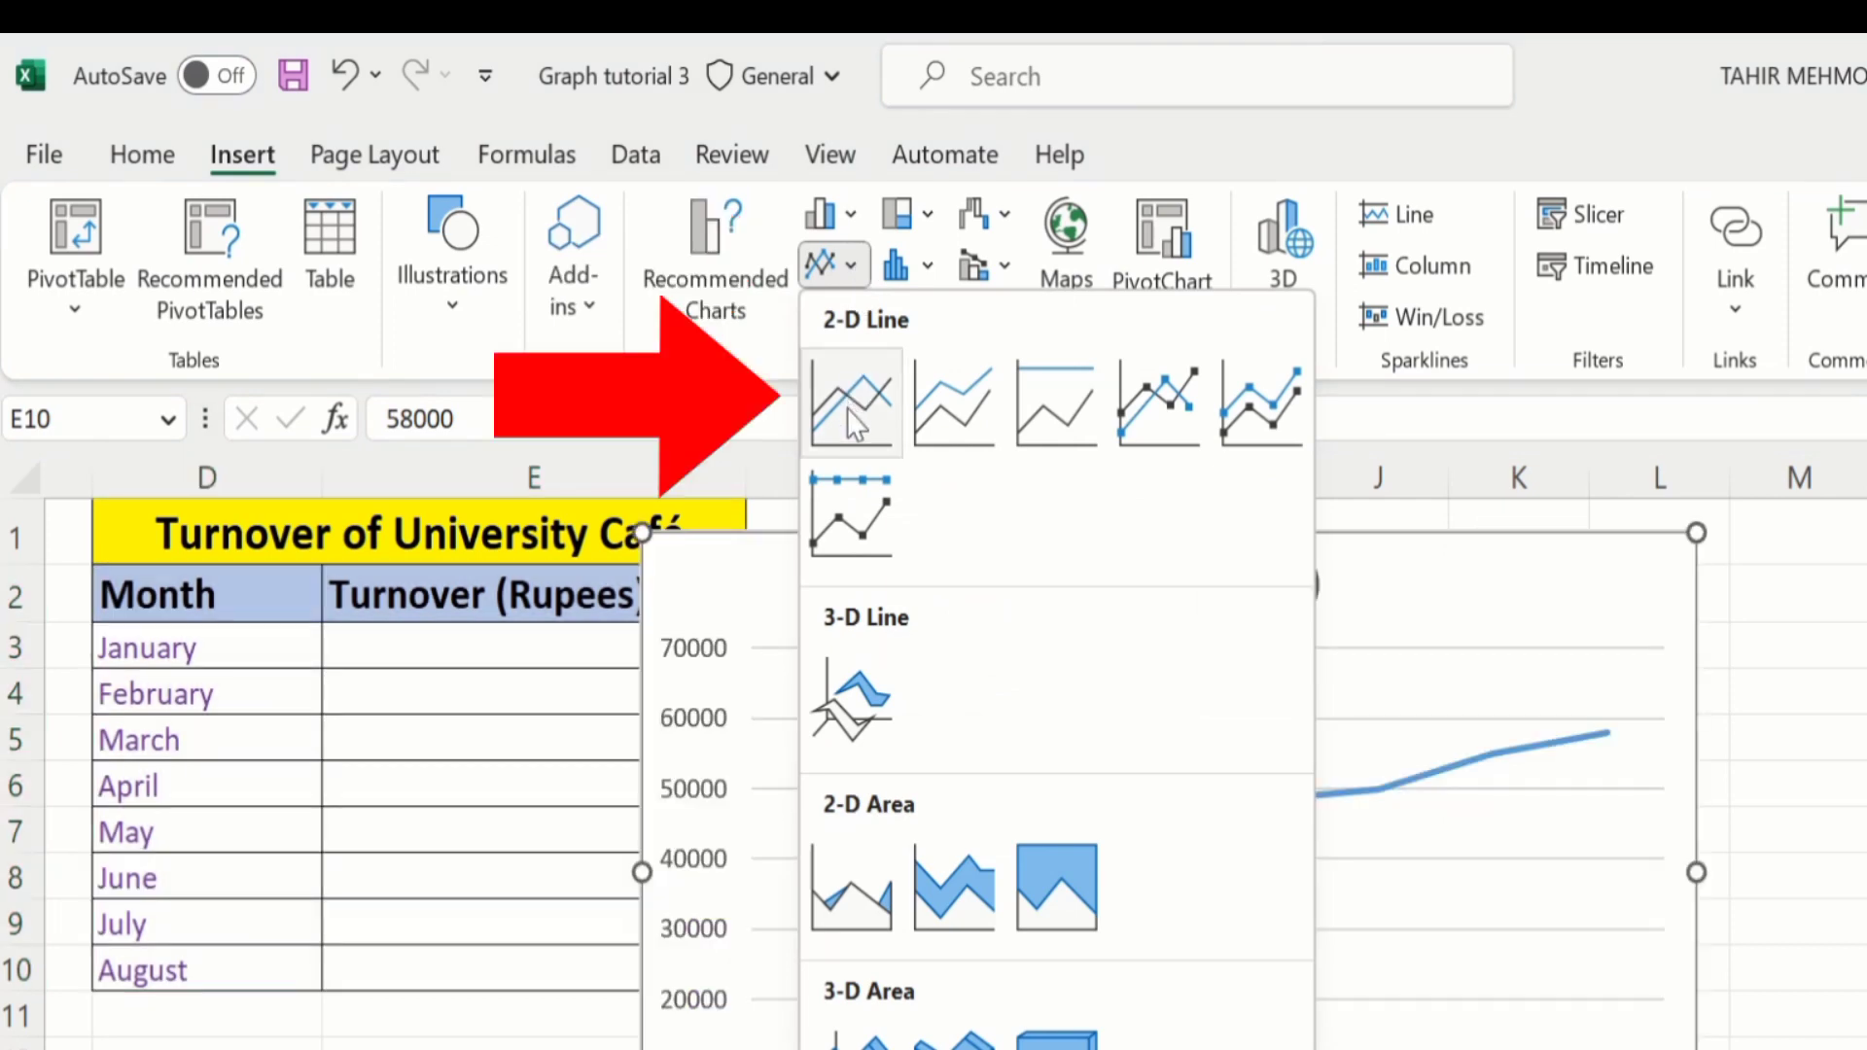
pyautogui.click(848, 408)
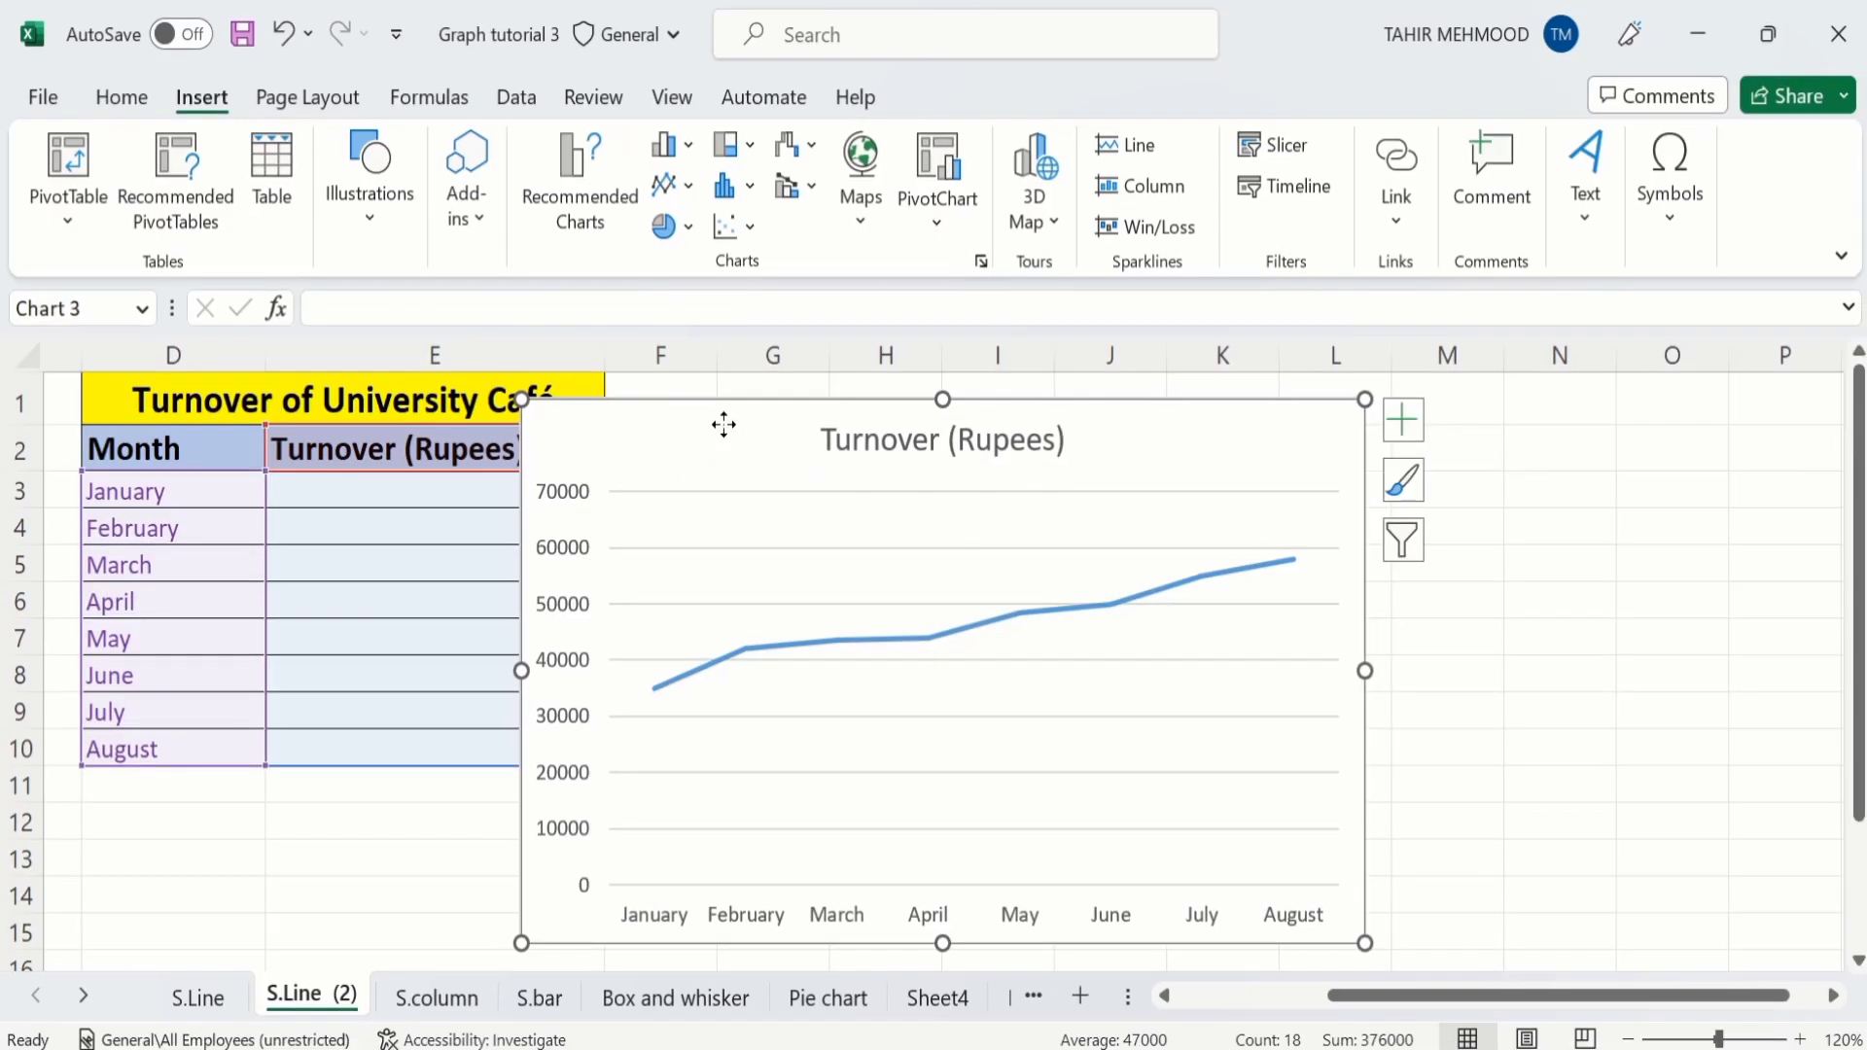
pyautogui.moveTo(728, 428); pyautogui.dragTo(937, 416)
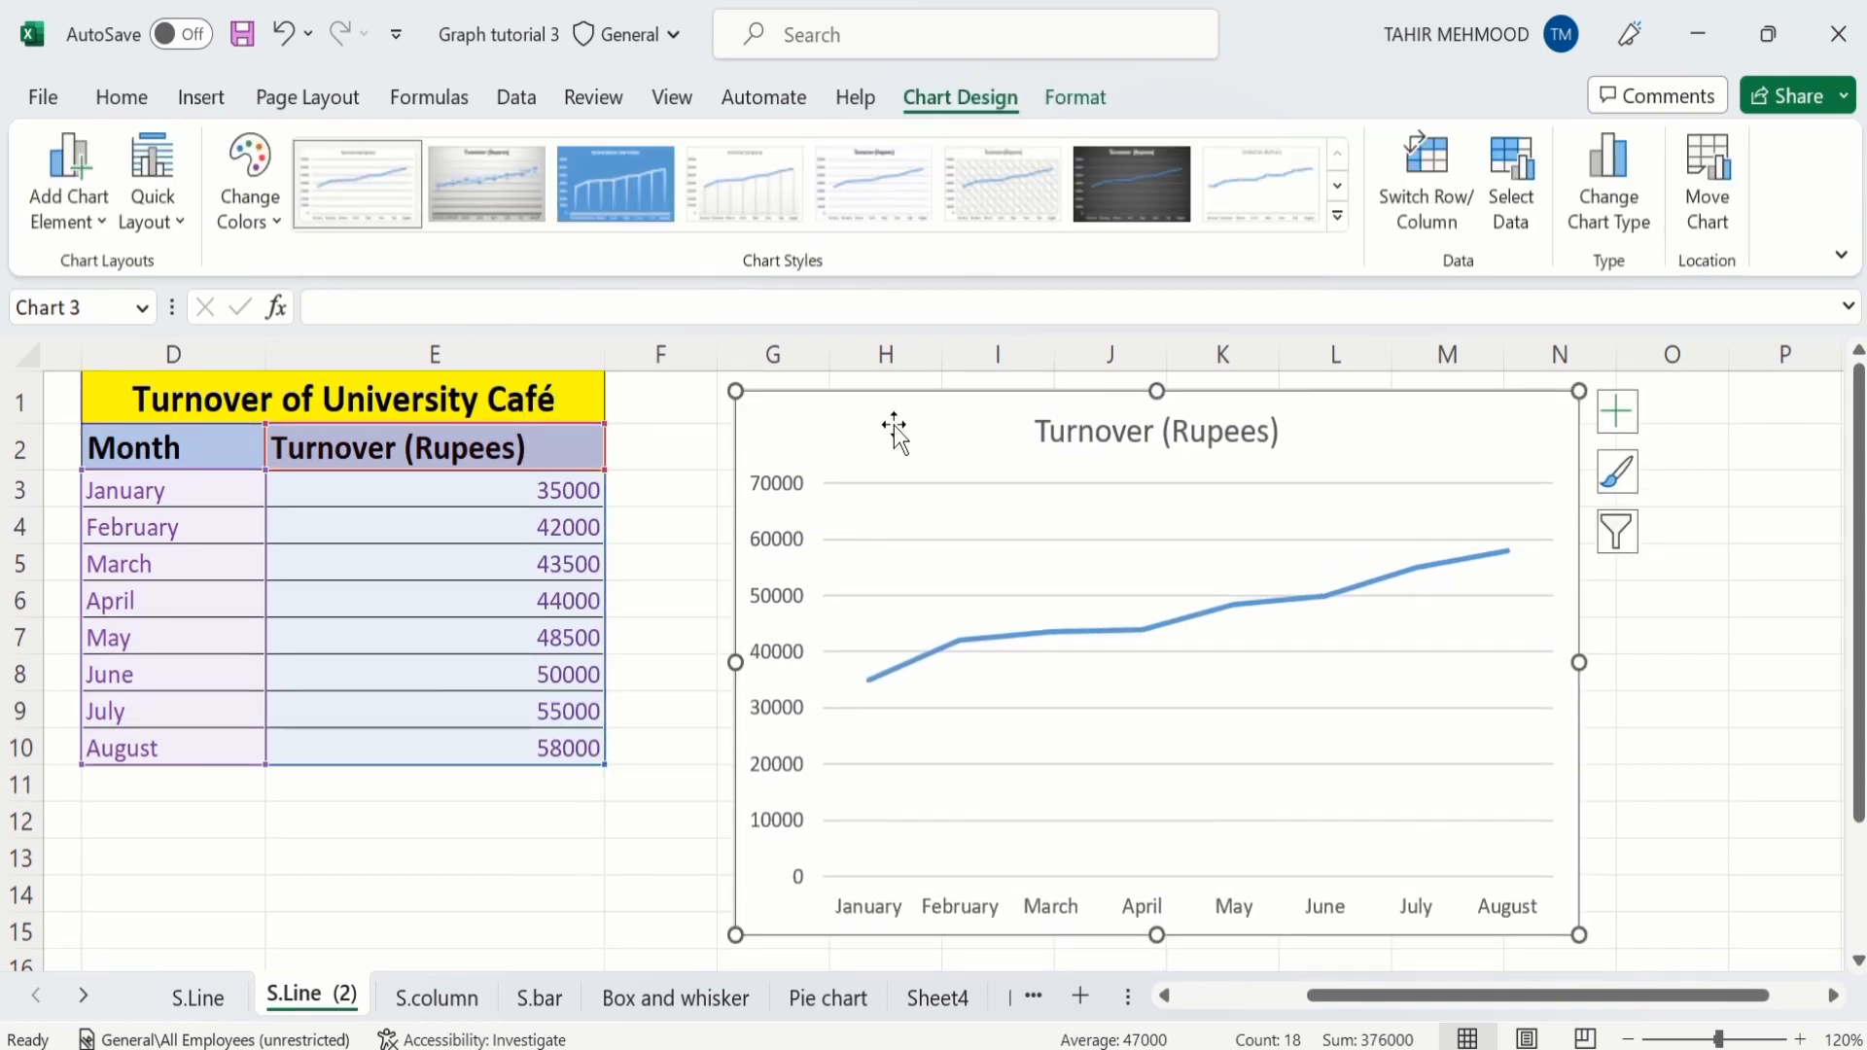
pyautogui.click(779, 497)
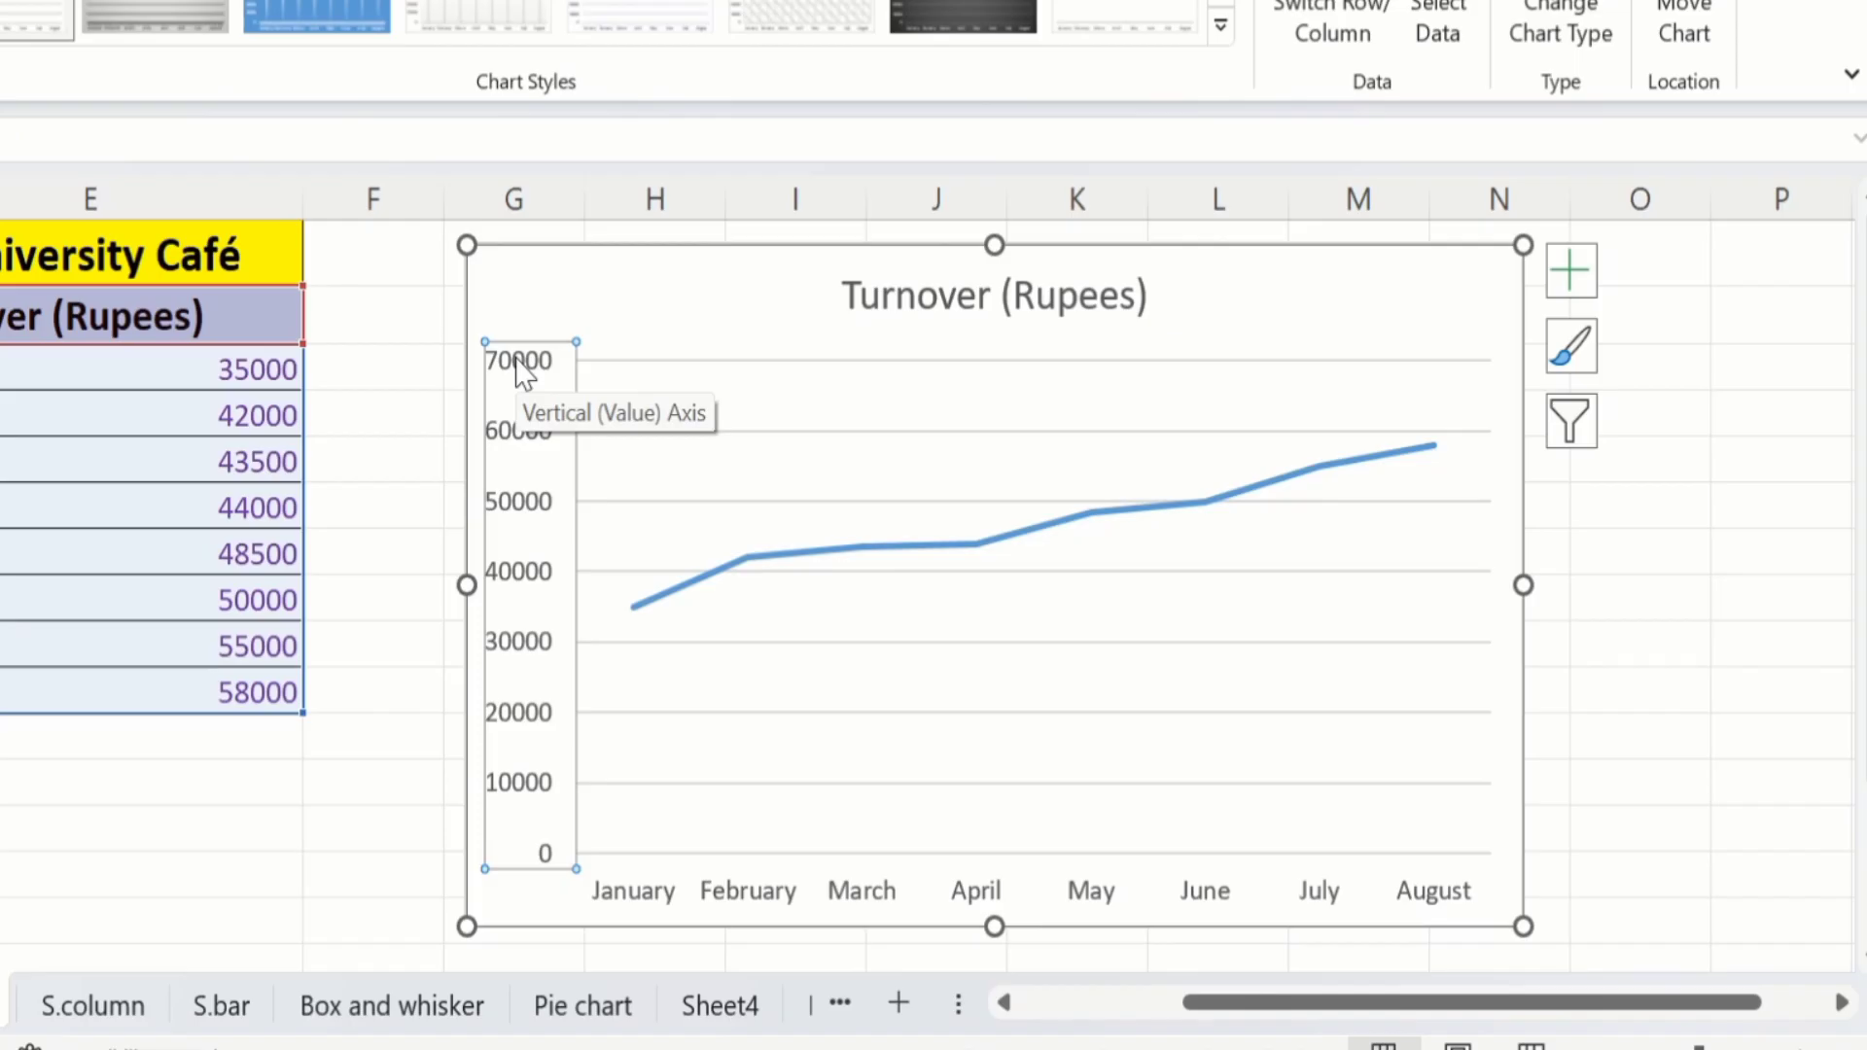
# Change the vertical axis maximum bound from 70000 to 65000 in Format Axis.
pyautogui.rightClick(518, 370)
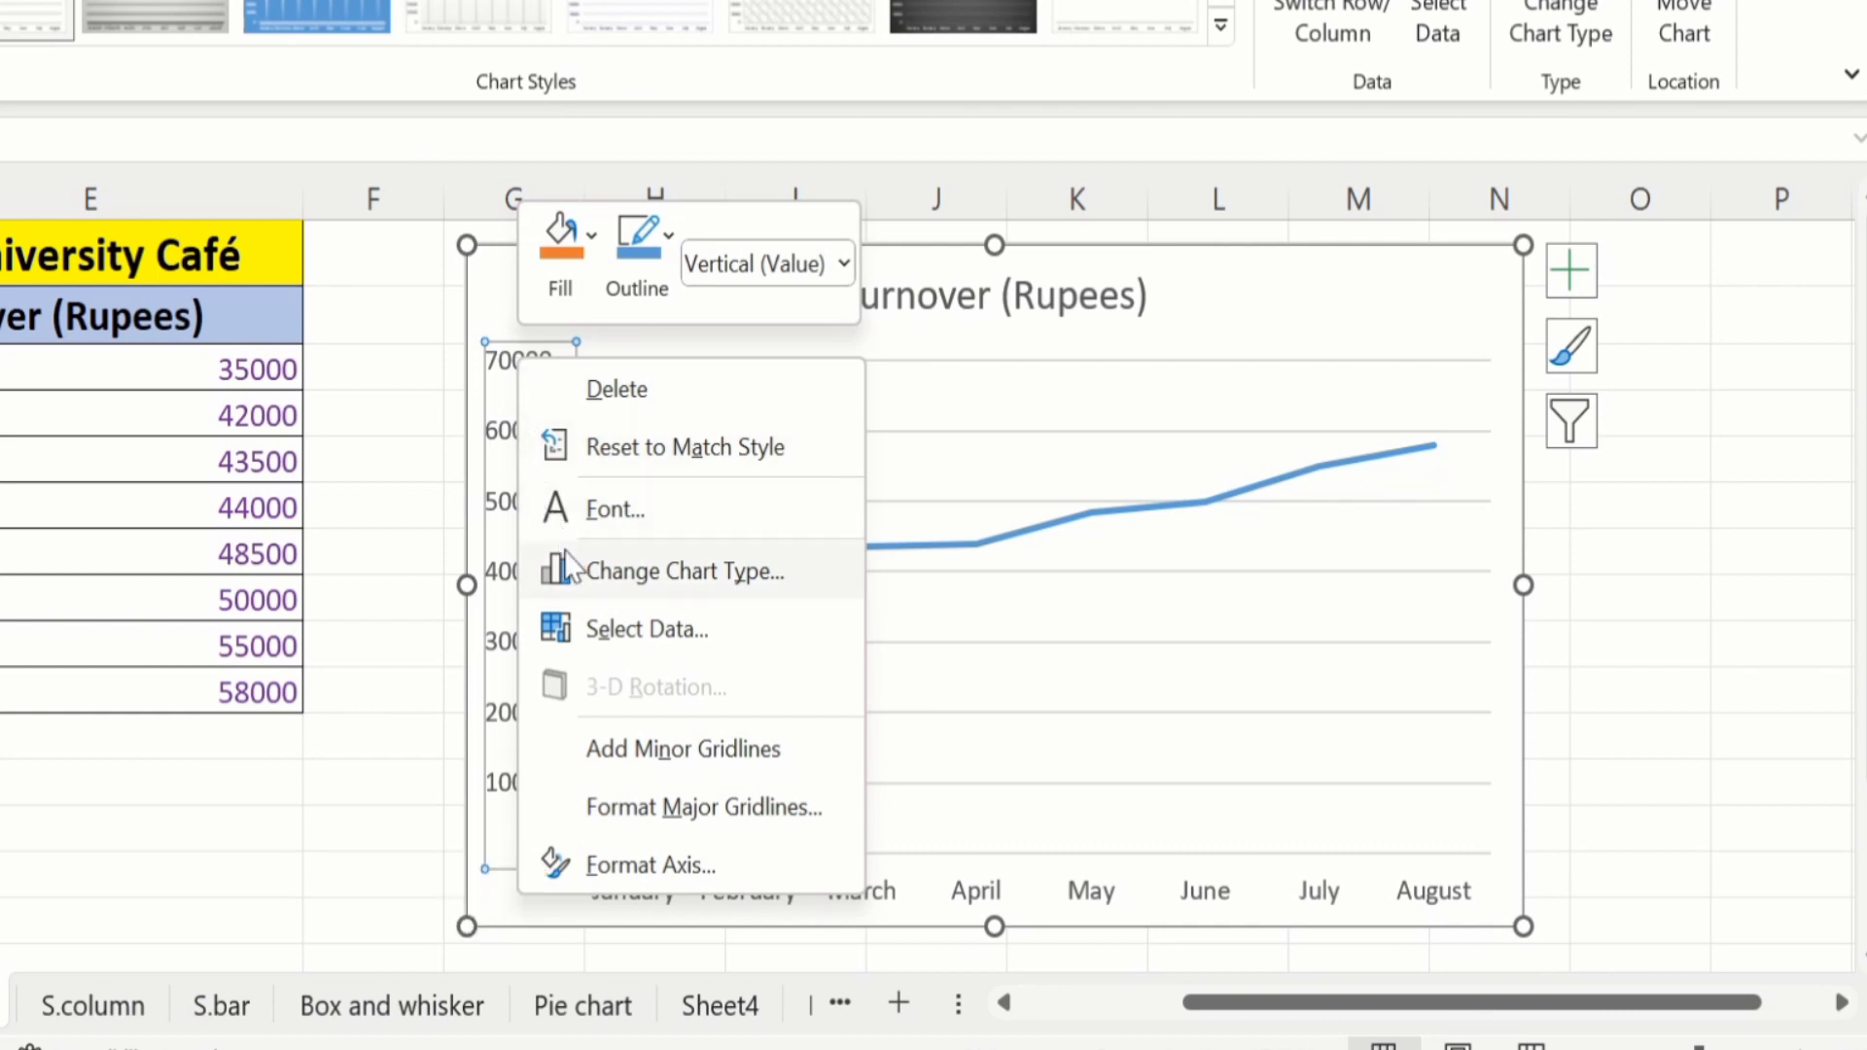
pyautogui.click(638, 868)
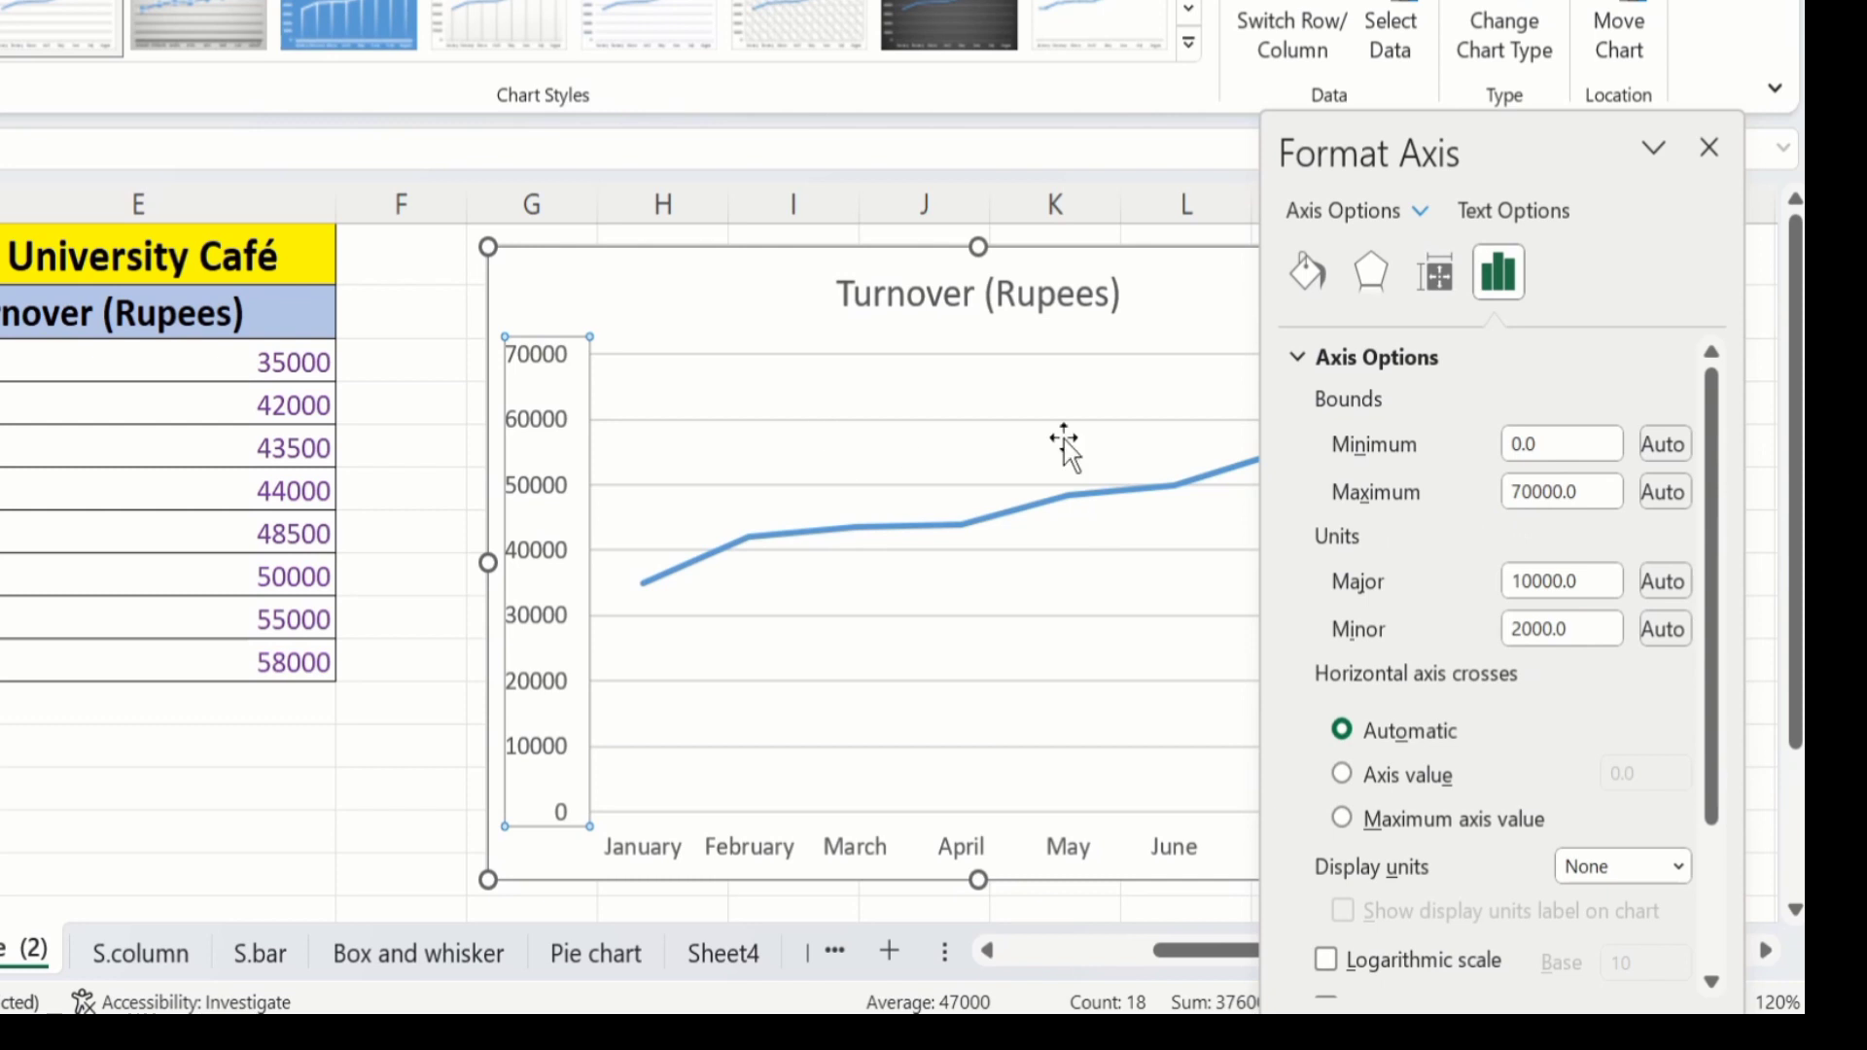
pyautogui.click(1538, 497)
pyautogui.press('Home')
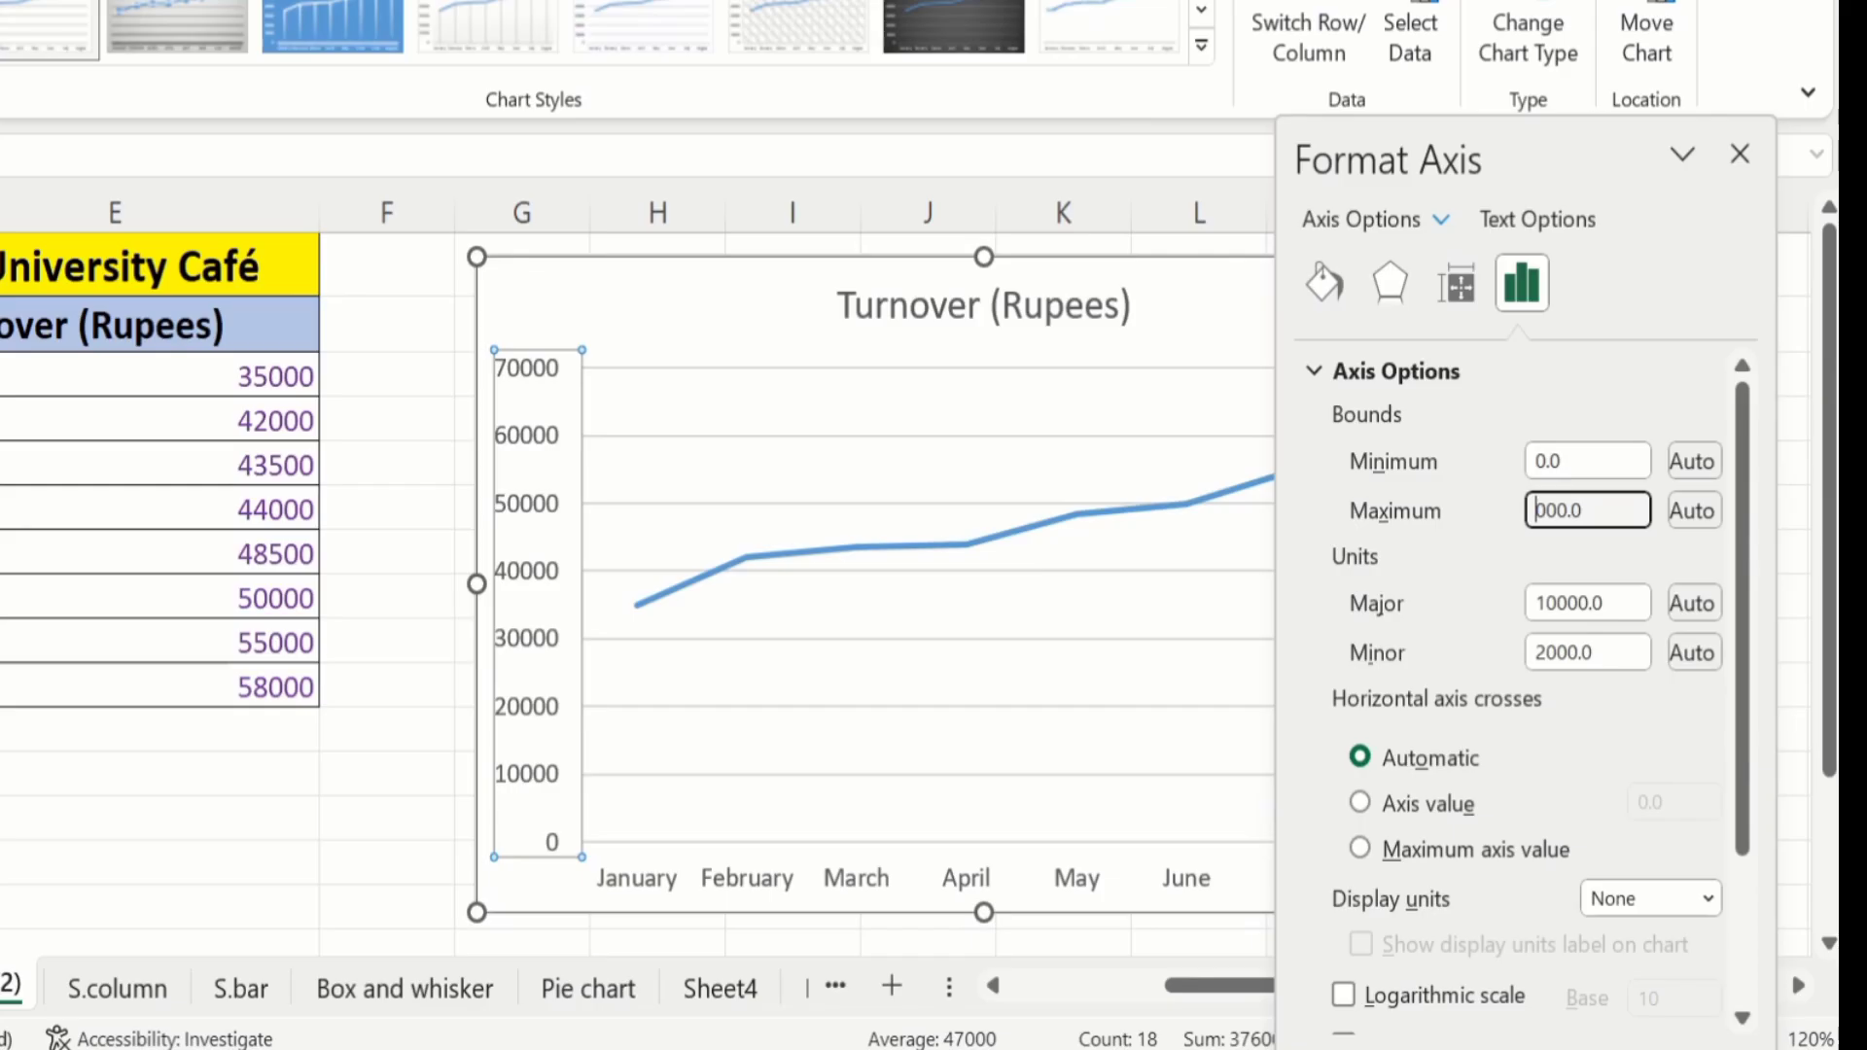
pyautogui.press('BackSpace')
pyautogui.press('BackSpace')
pyautogui.write('65')
pyautogui.click(211, 781)
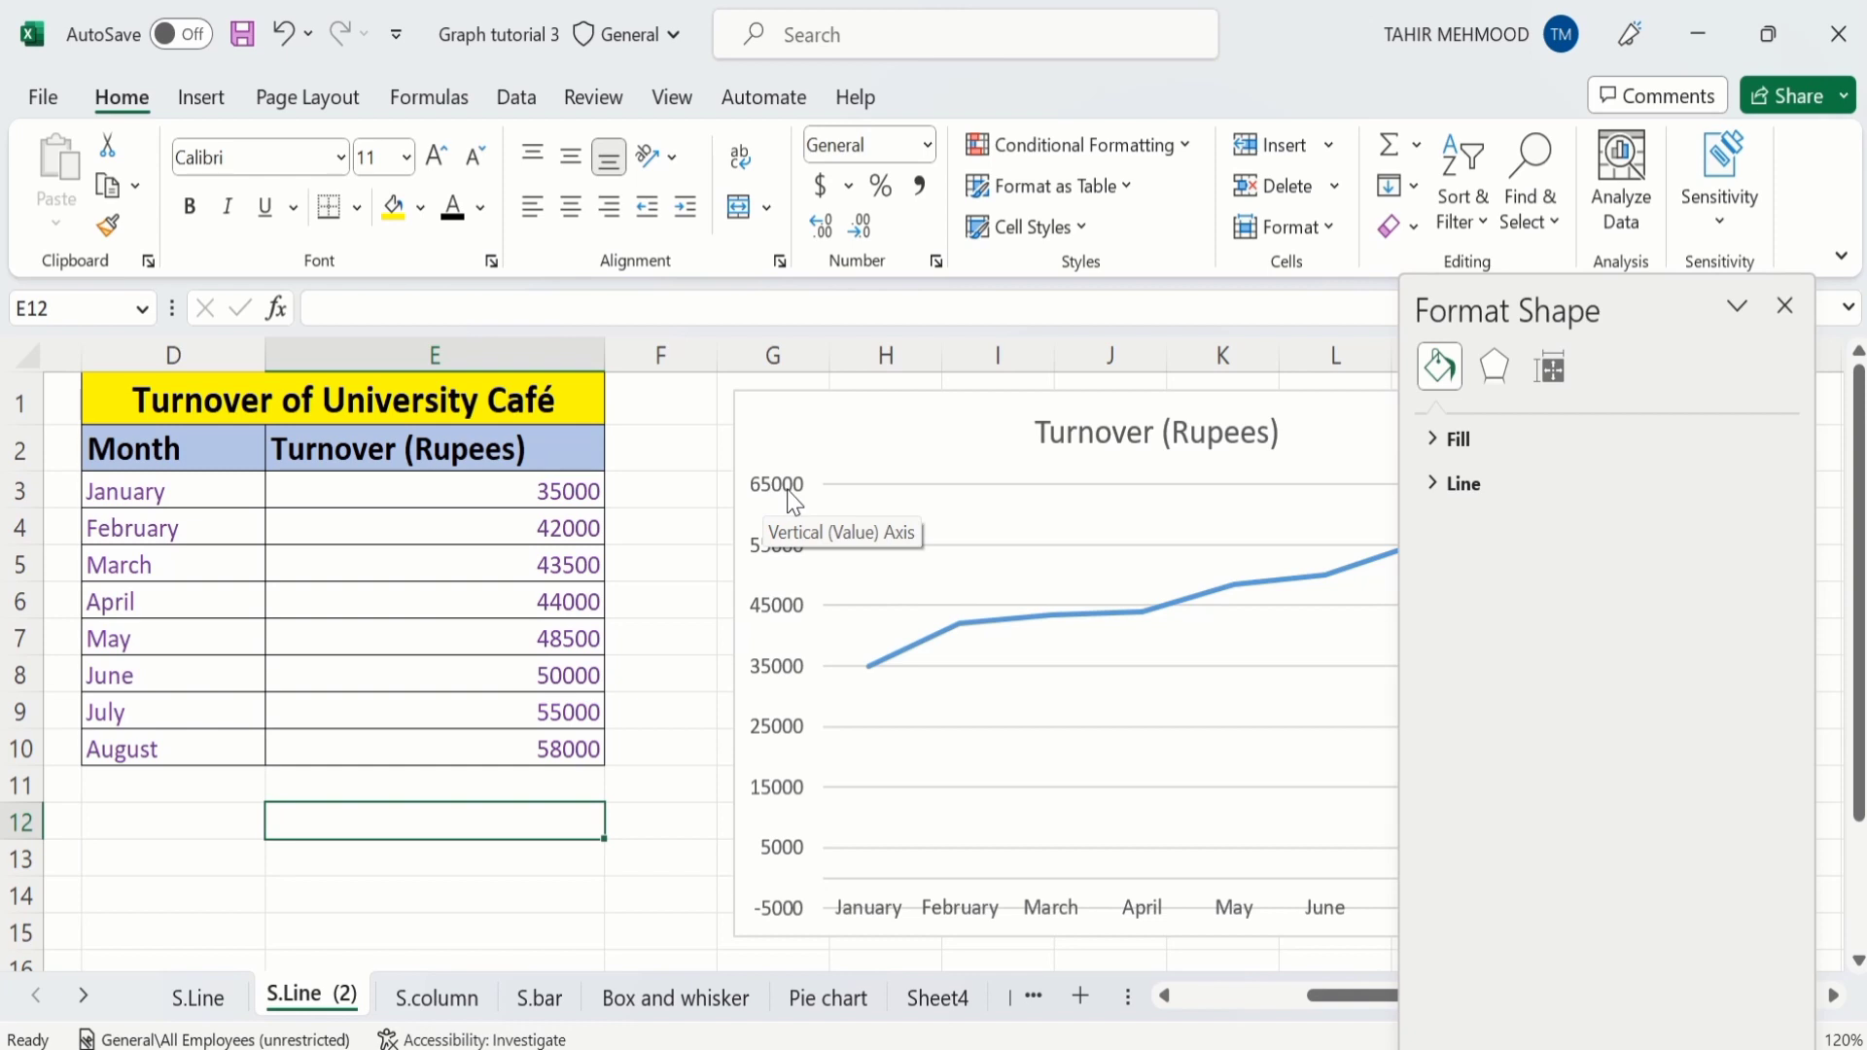
# Close the Format Shape pane and reselect the chart's vertical axis.
pyautogui.click(1784, 305)
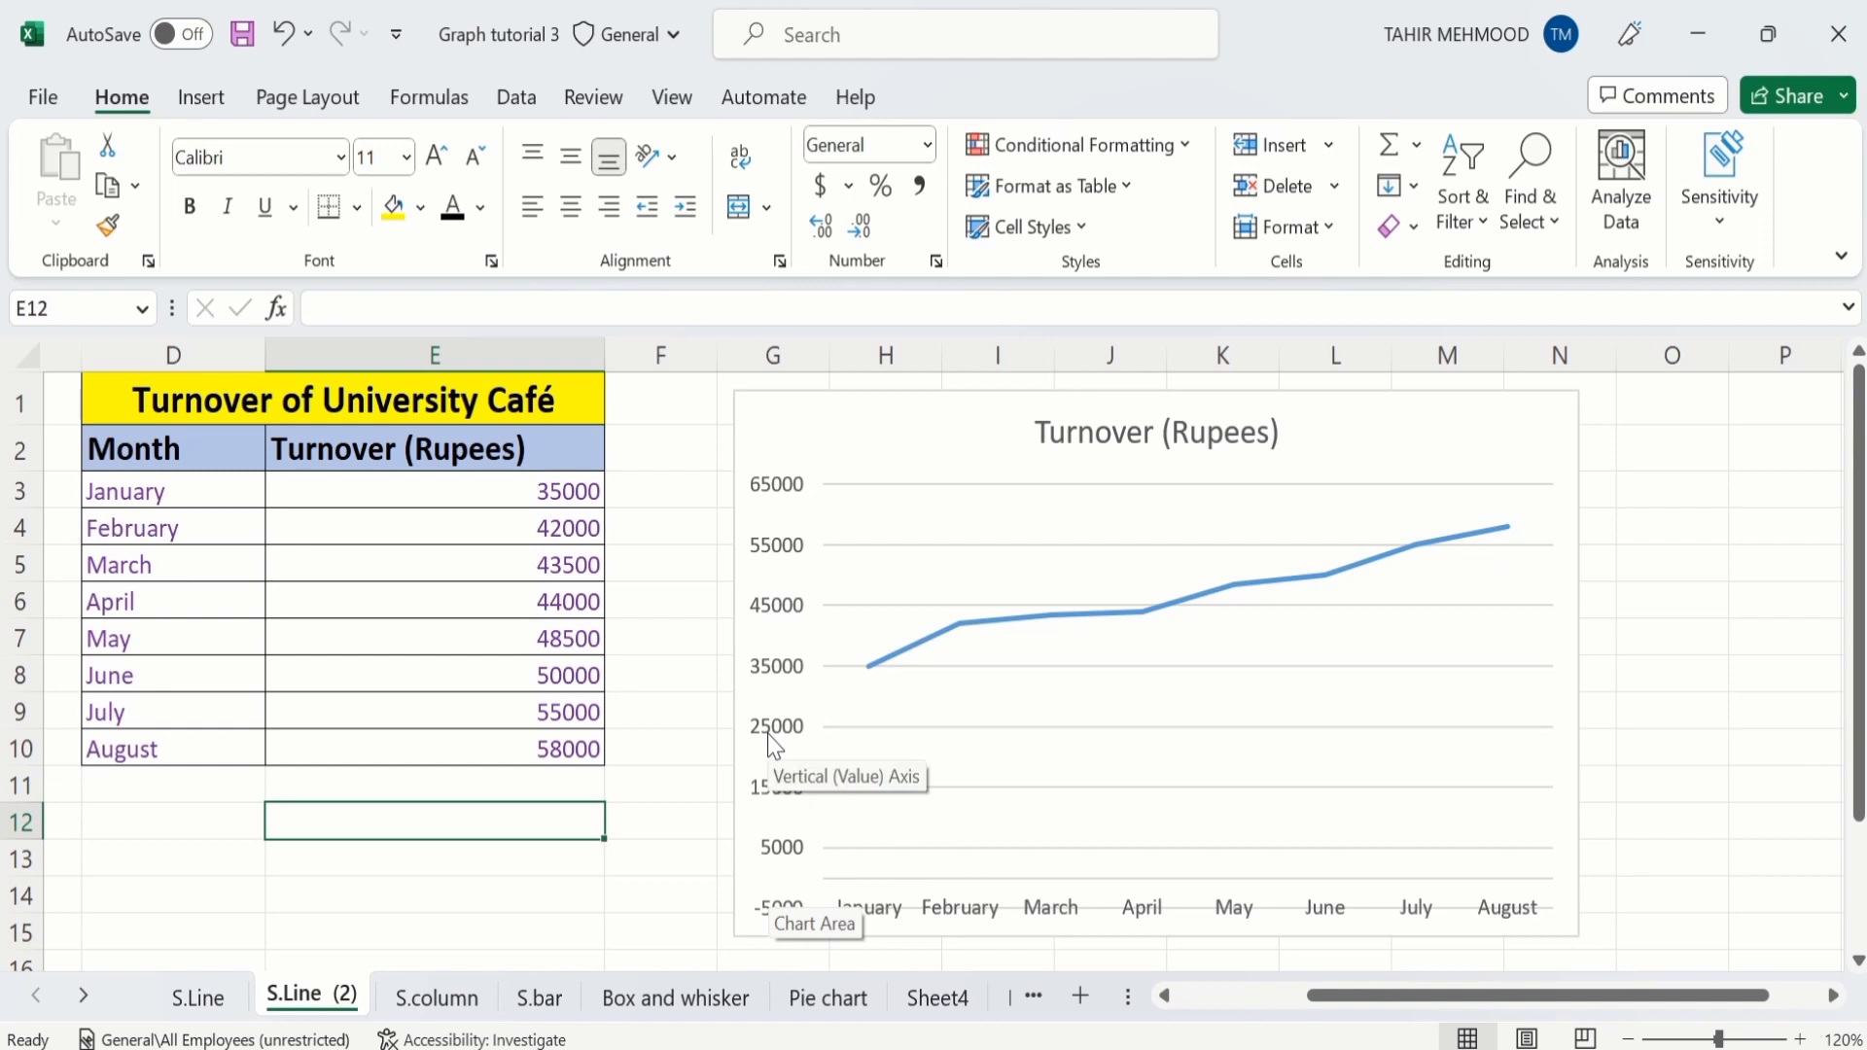
pyautogui.click(783, 560)
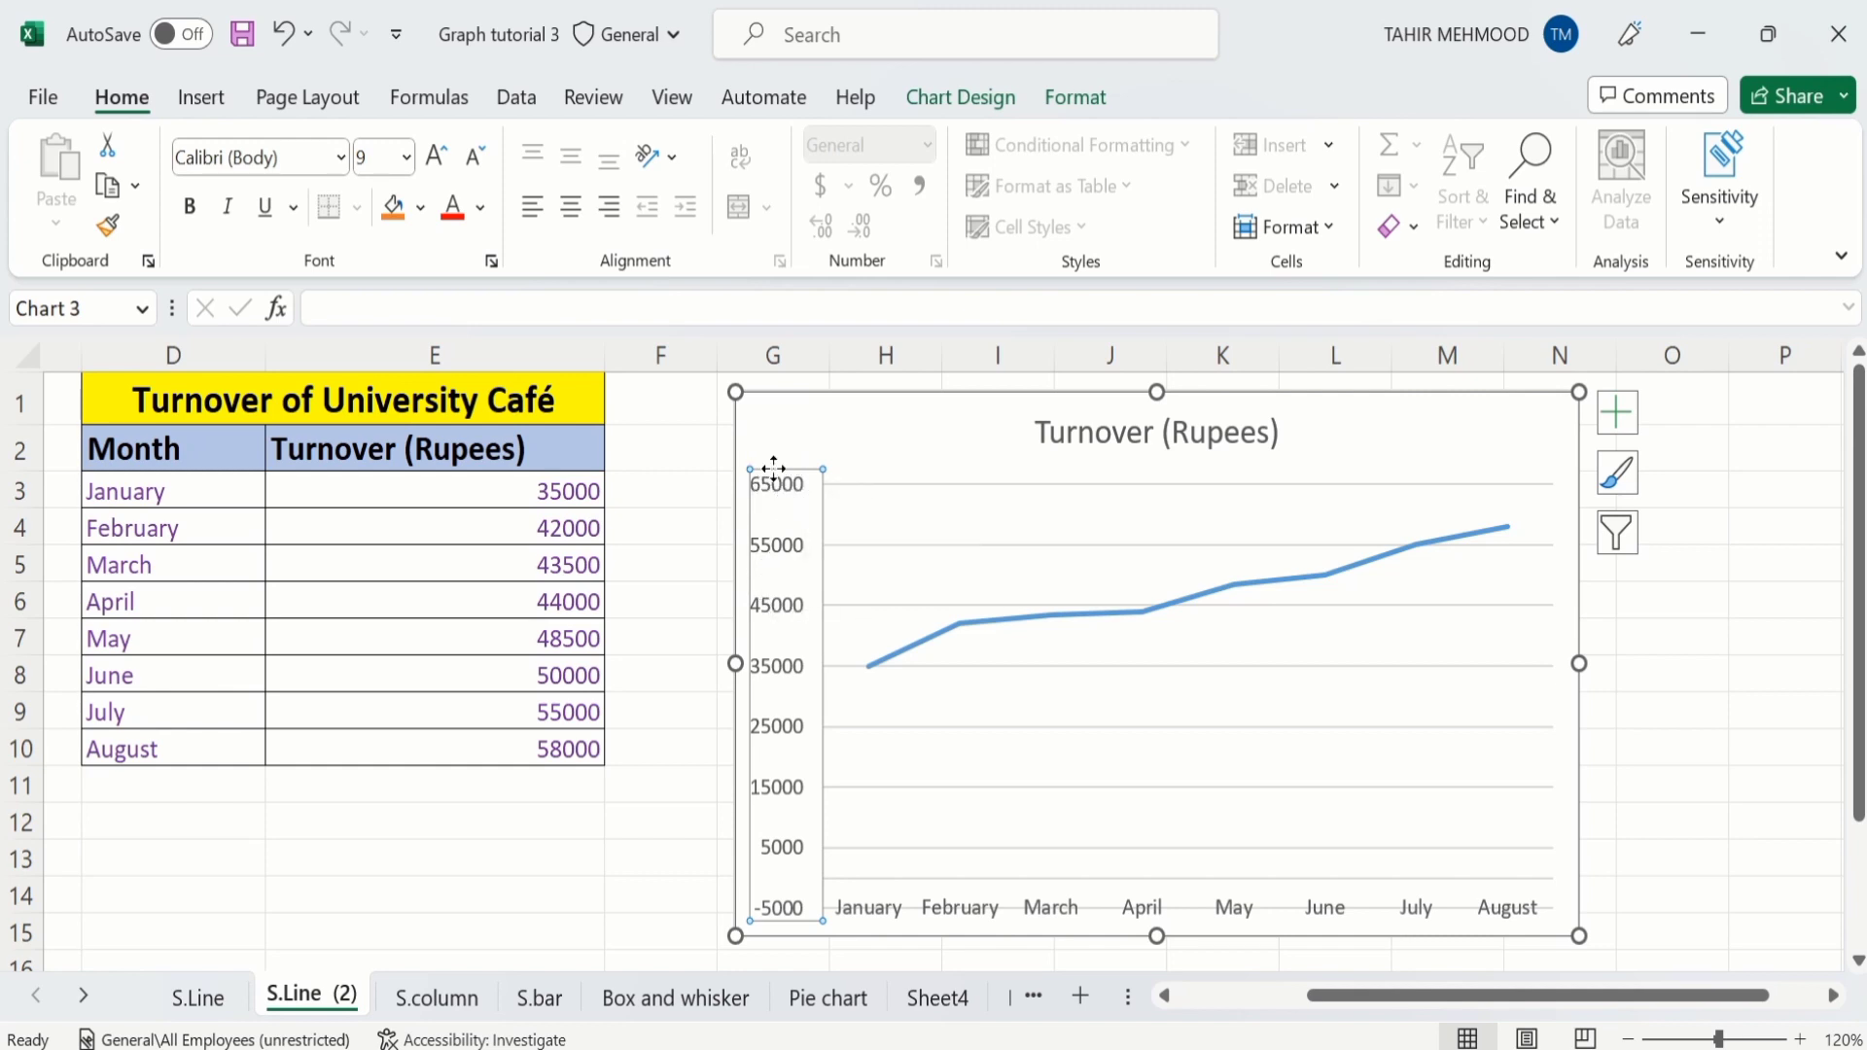
# Replace the vertical axis minimum bound of -5000 with 25000.
pyautogui.rightClick(781, 615)
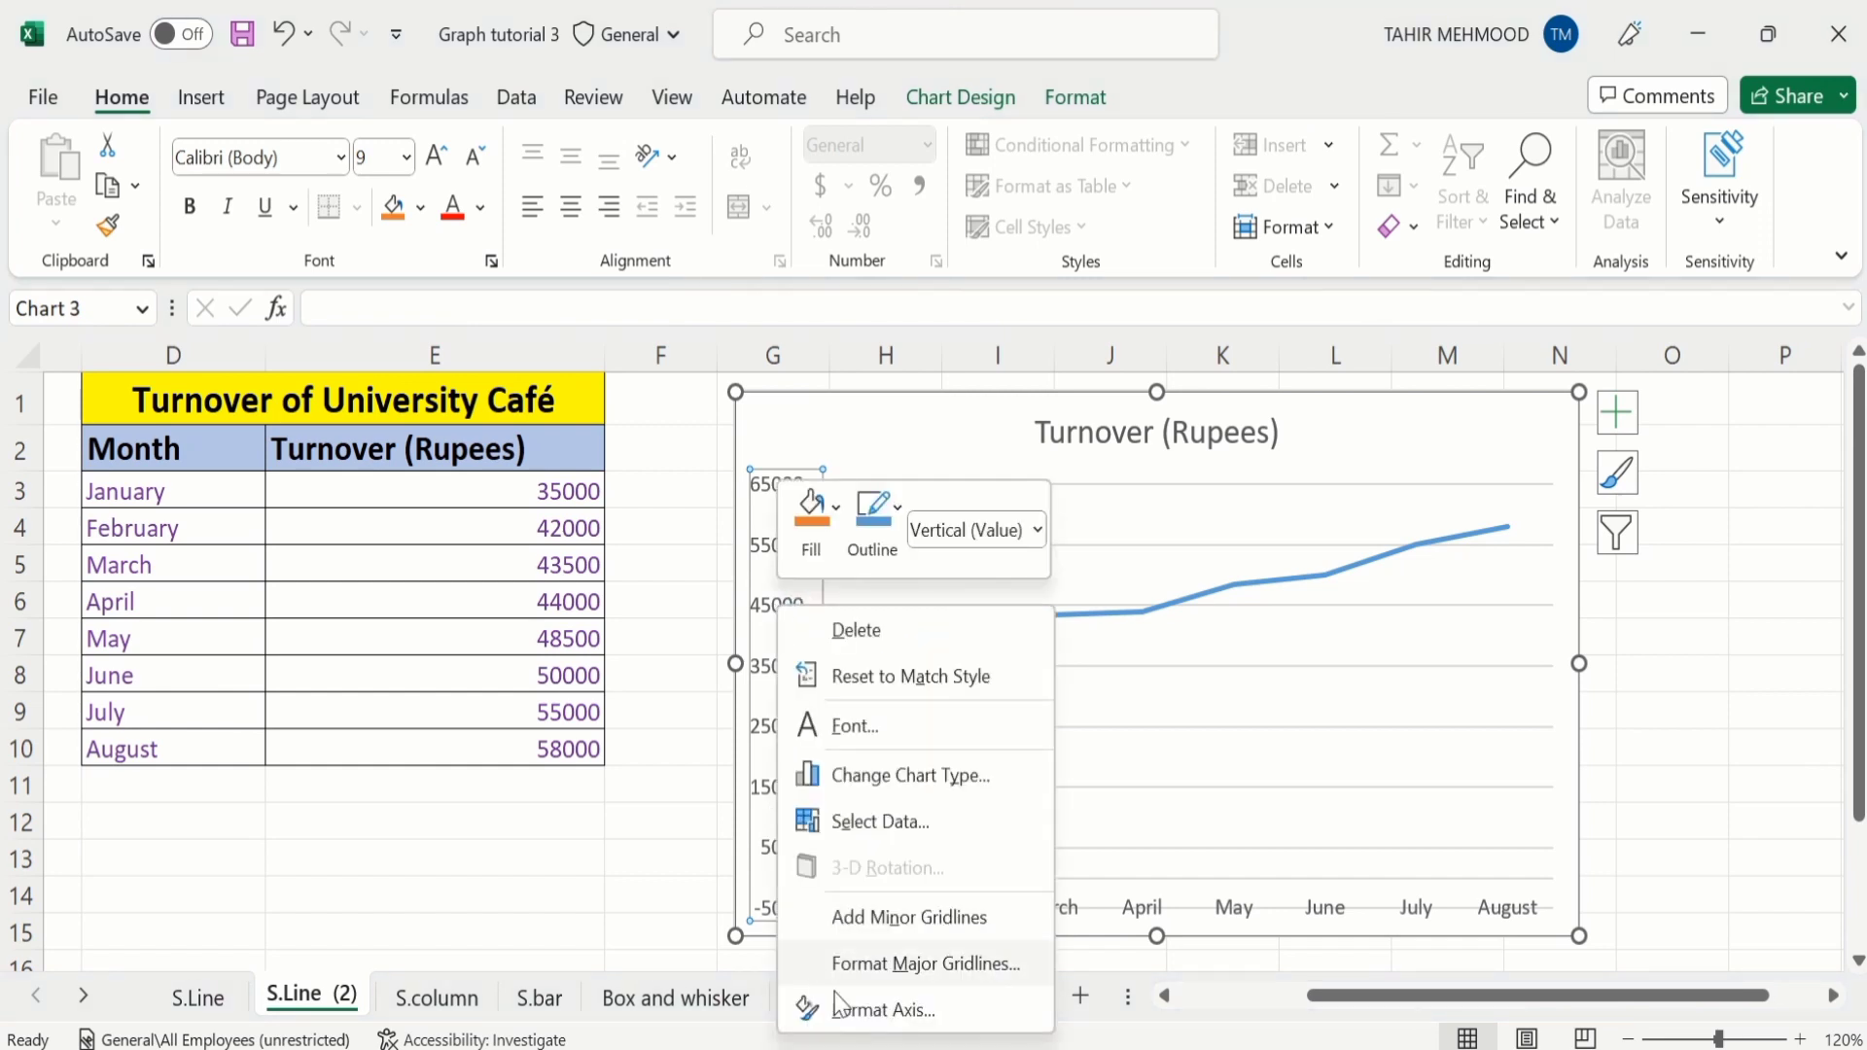
pyautogui.click(905, 1012)
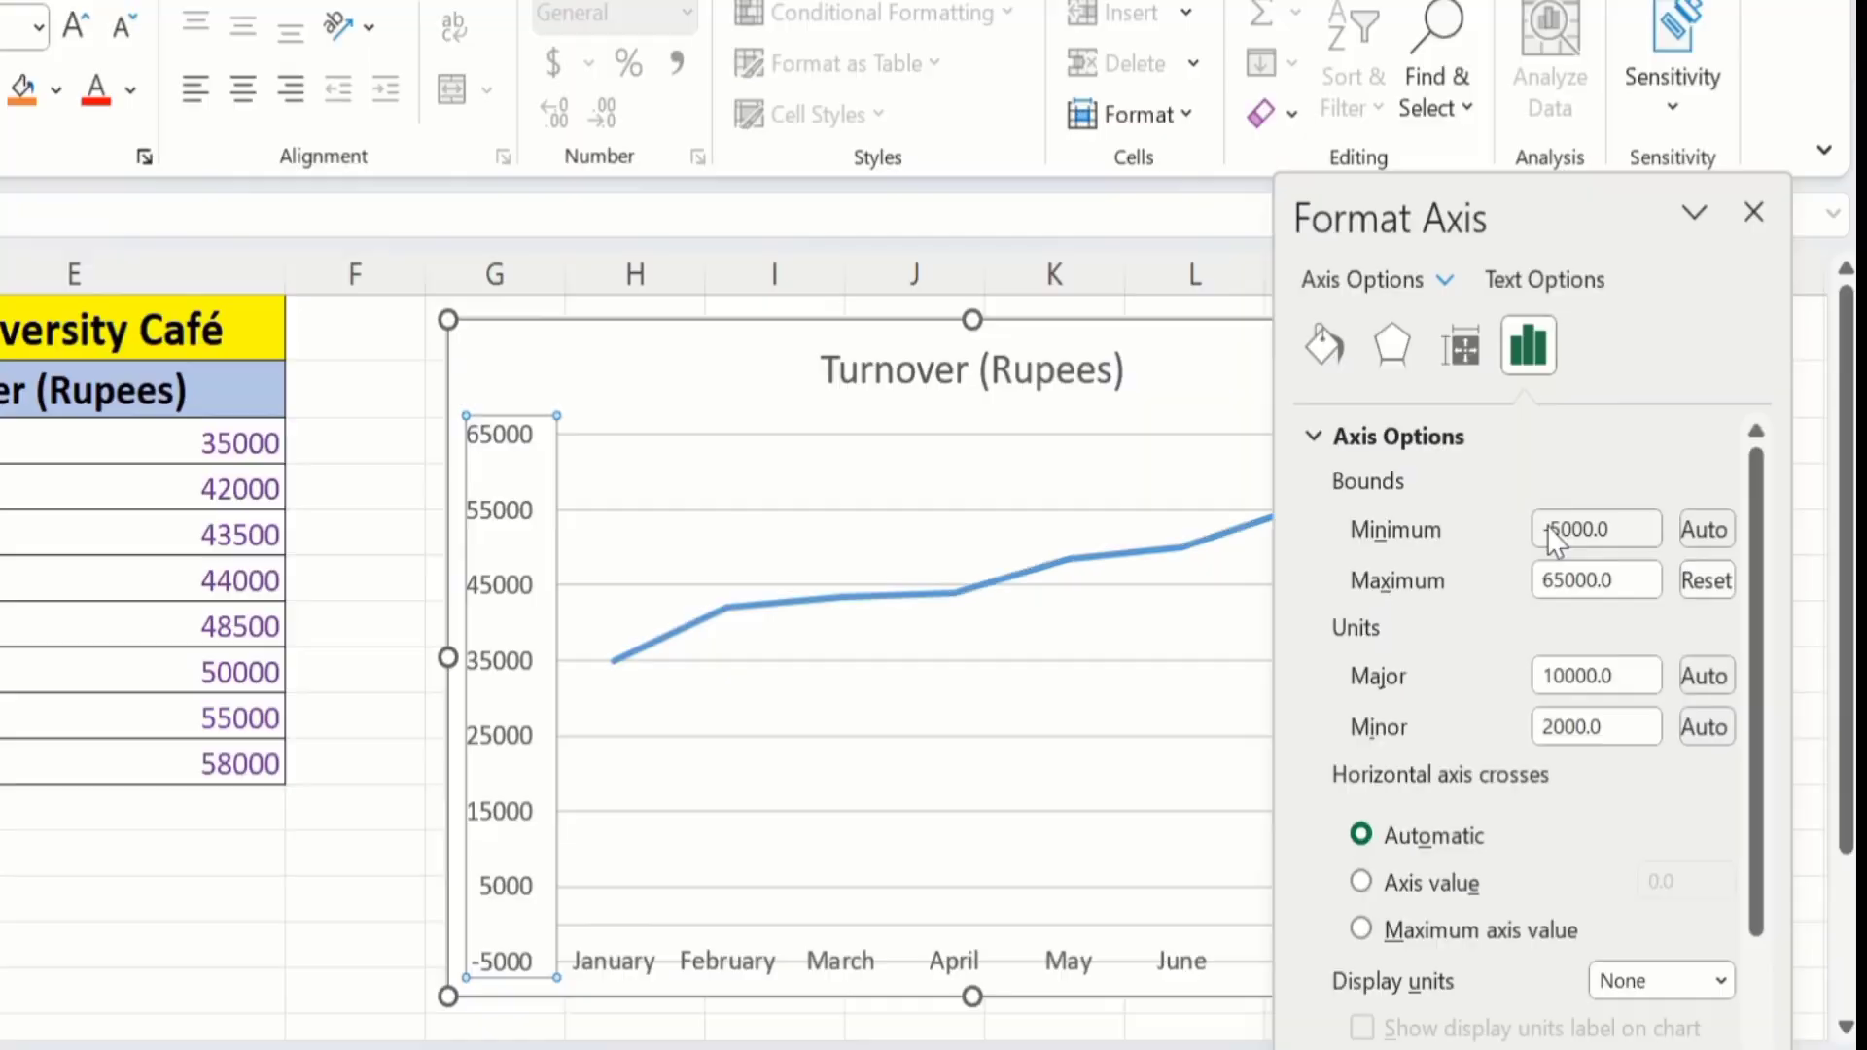
pyautogui.click(1622, 560)
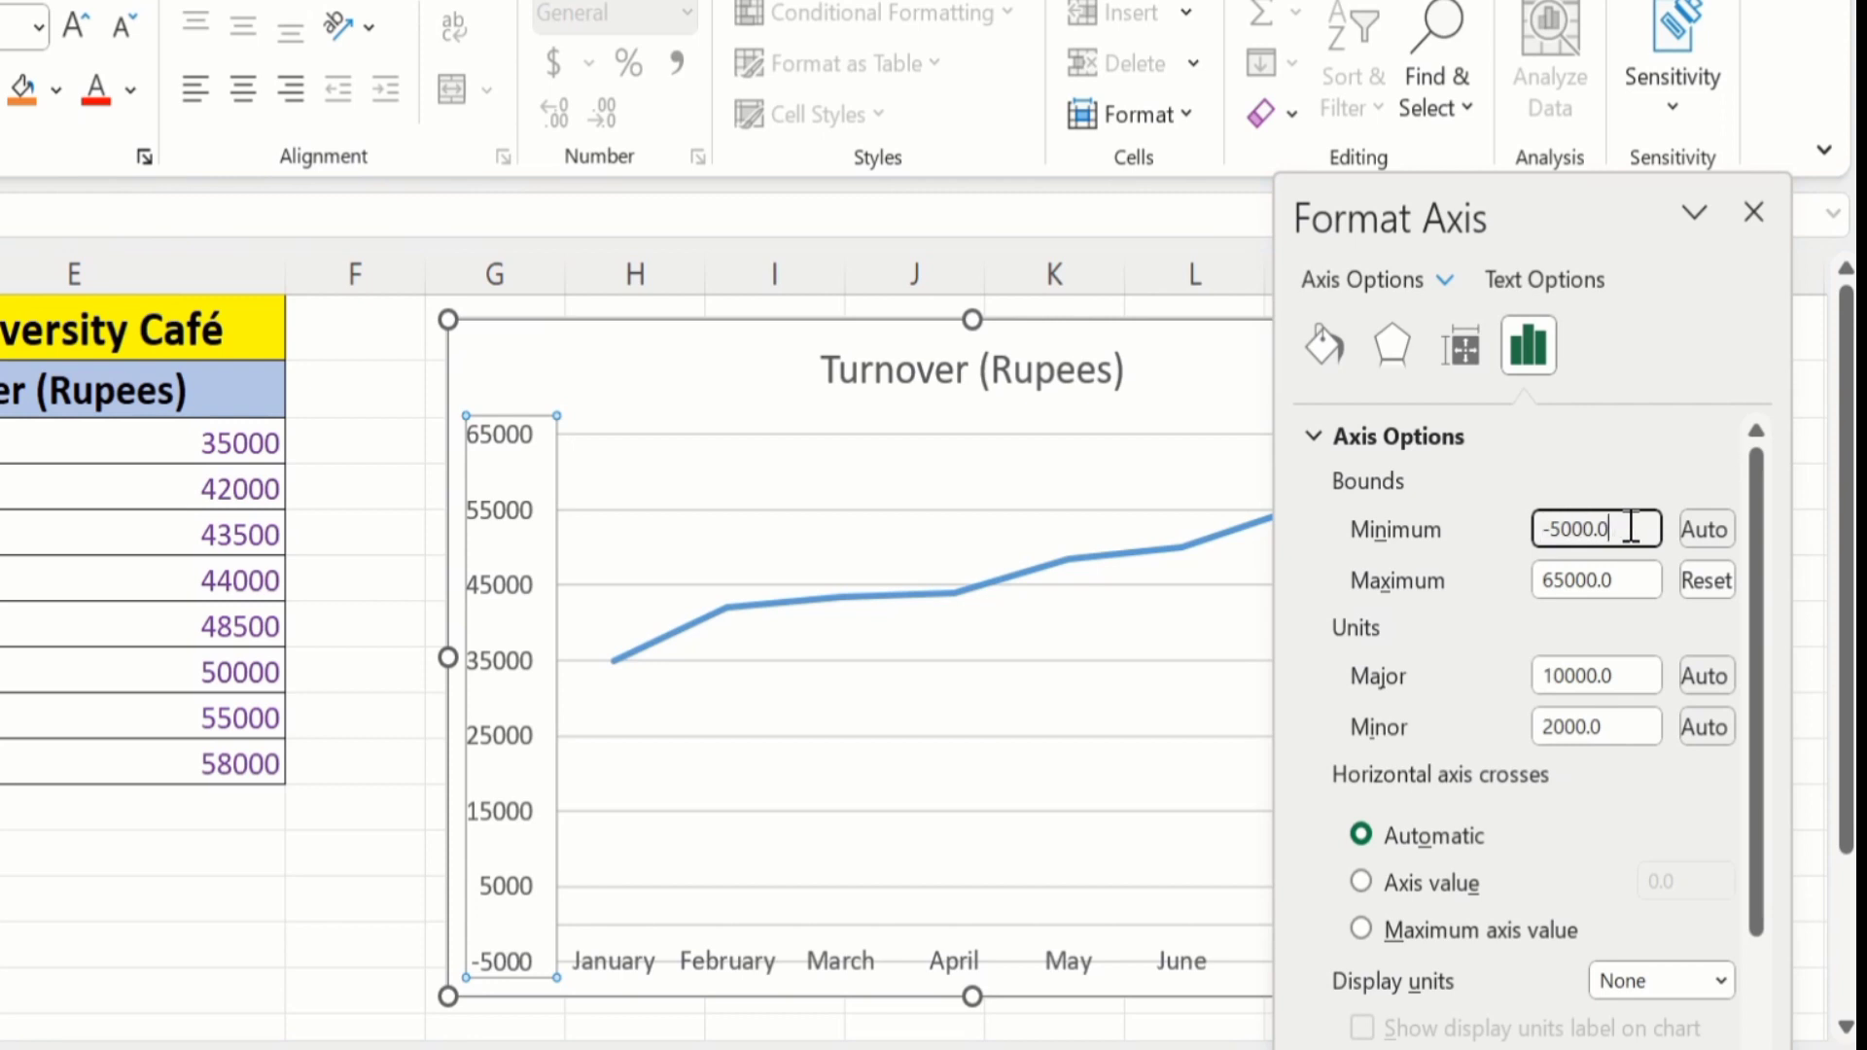
pyautogui.press('BackSpace')
pyautogui.press('BackSpace')
pyautogui.press('BackSpace')
pyautogui.press('BackSpace')
pyautogui.press('BackSpace')
pyautogui.press('BackSpace')
pyautogui.write('25000')
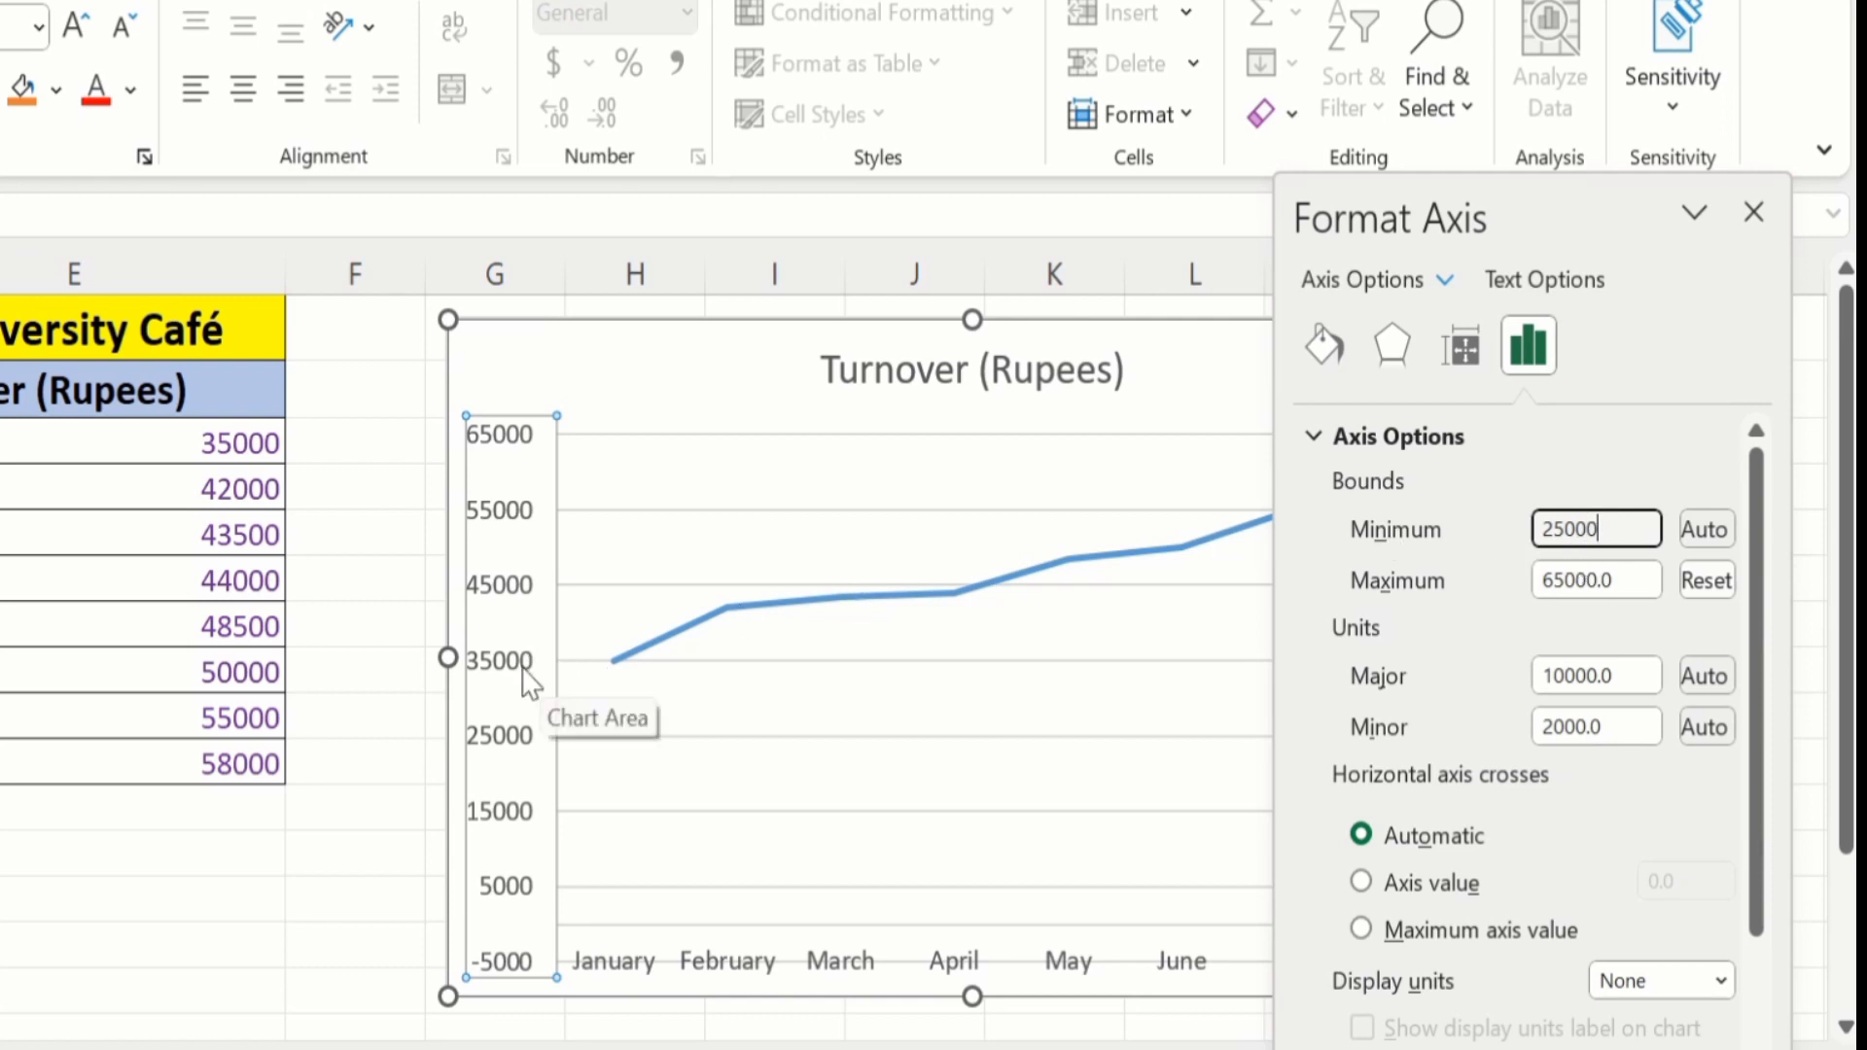
pyautogui.click(362, 631)
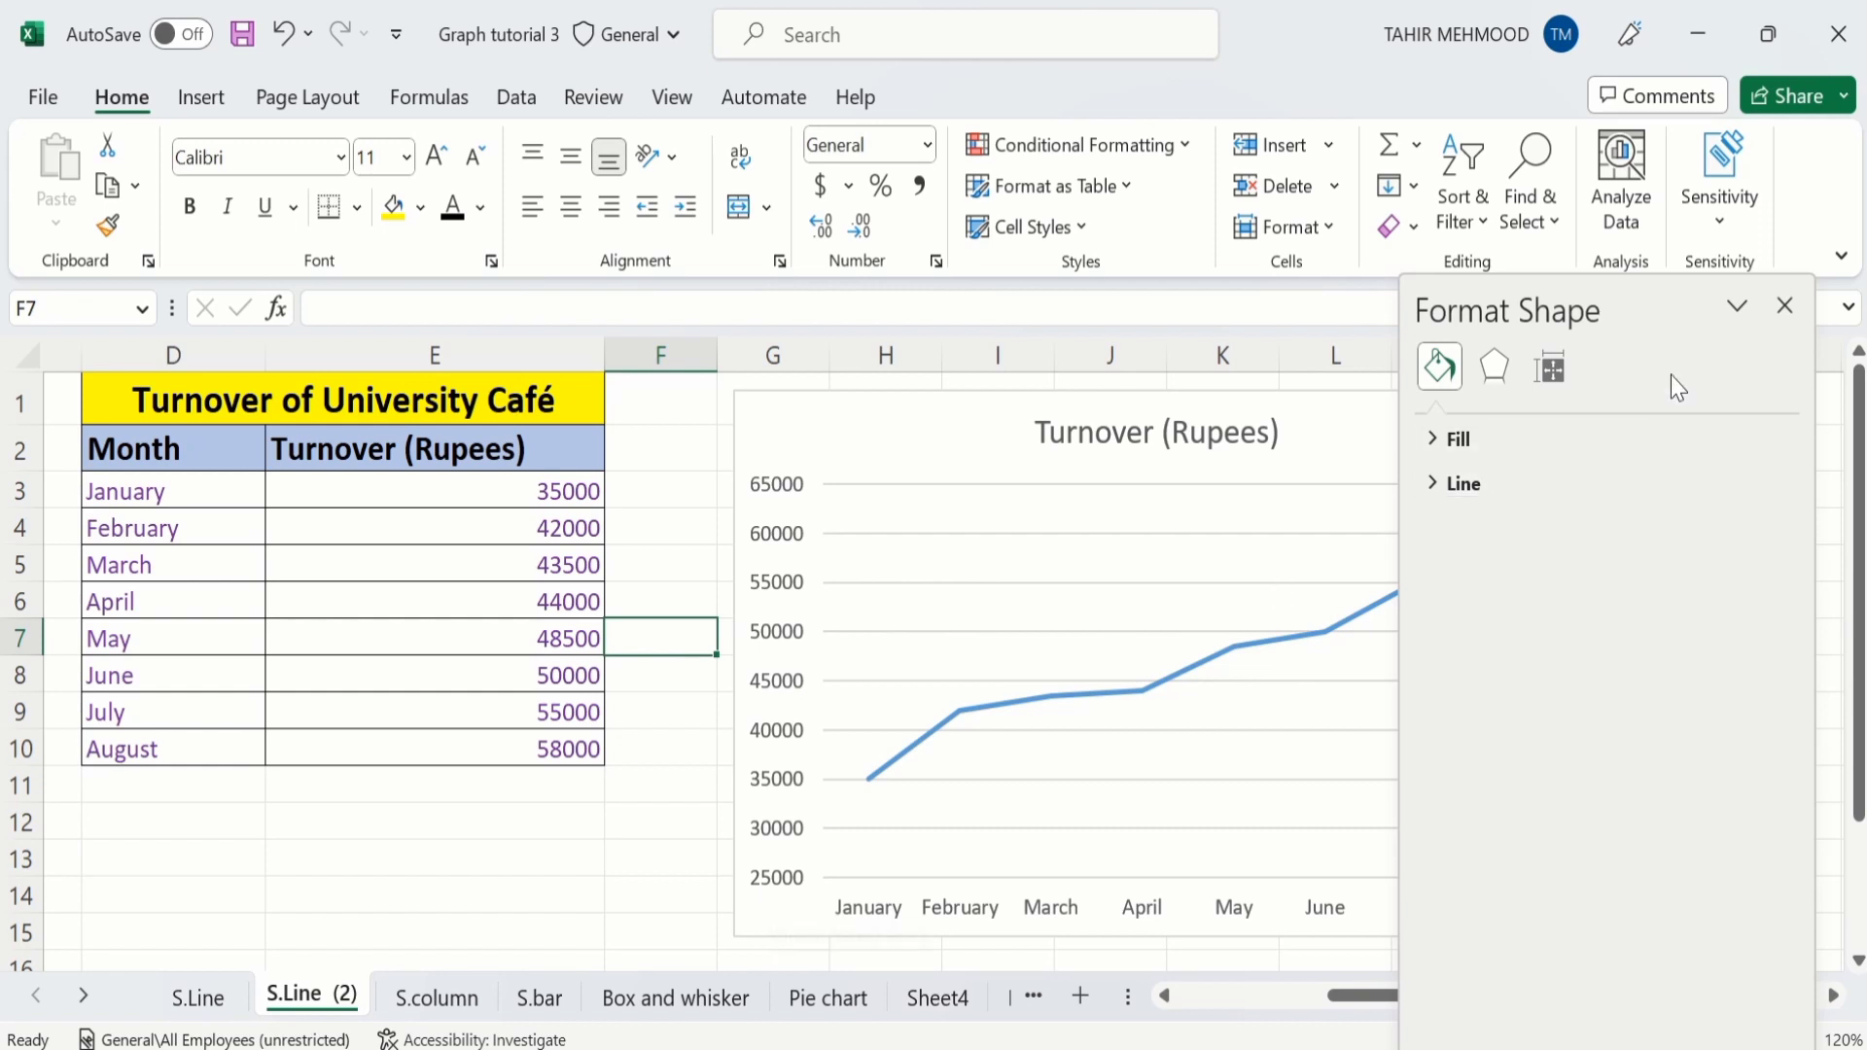
# Change the vertical axis major unit from 5000 to 10000.
pyautogui.click(1785, 309)
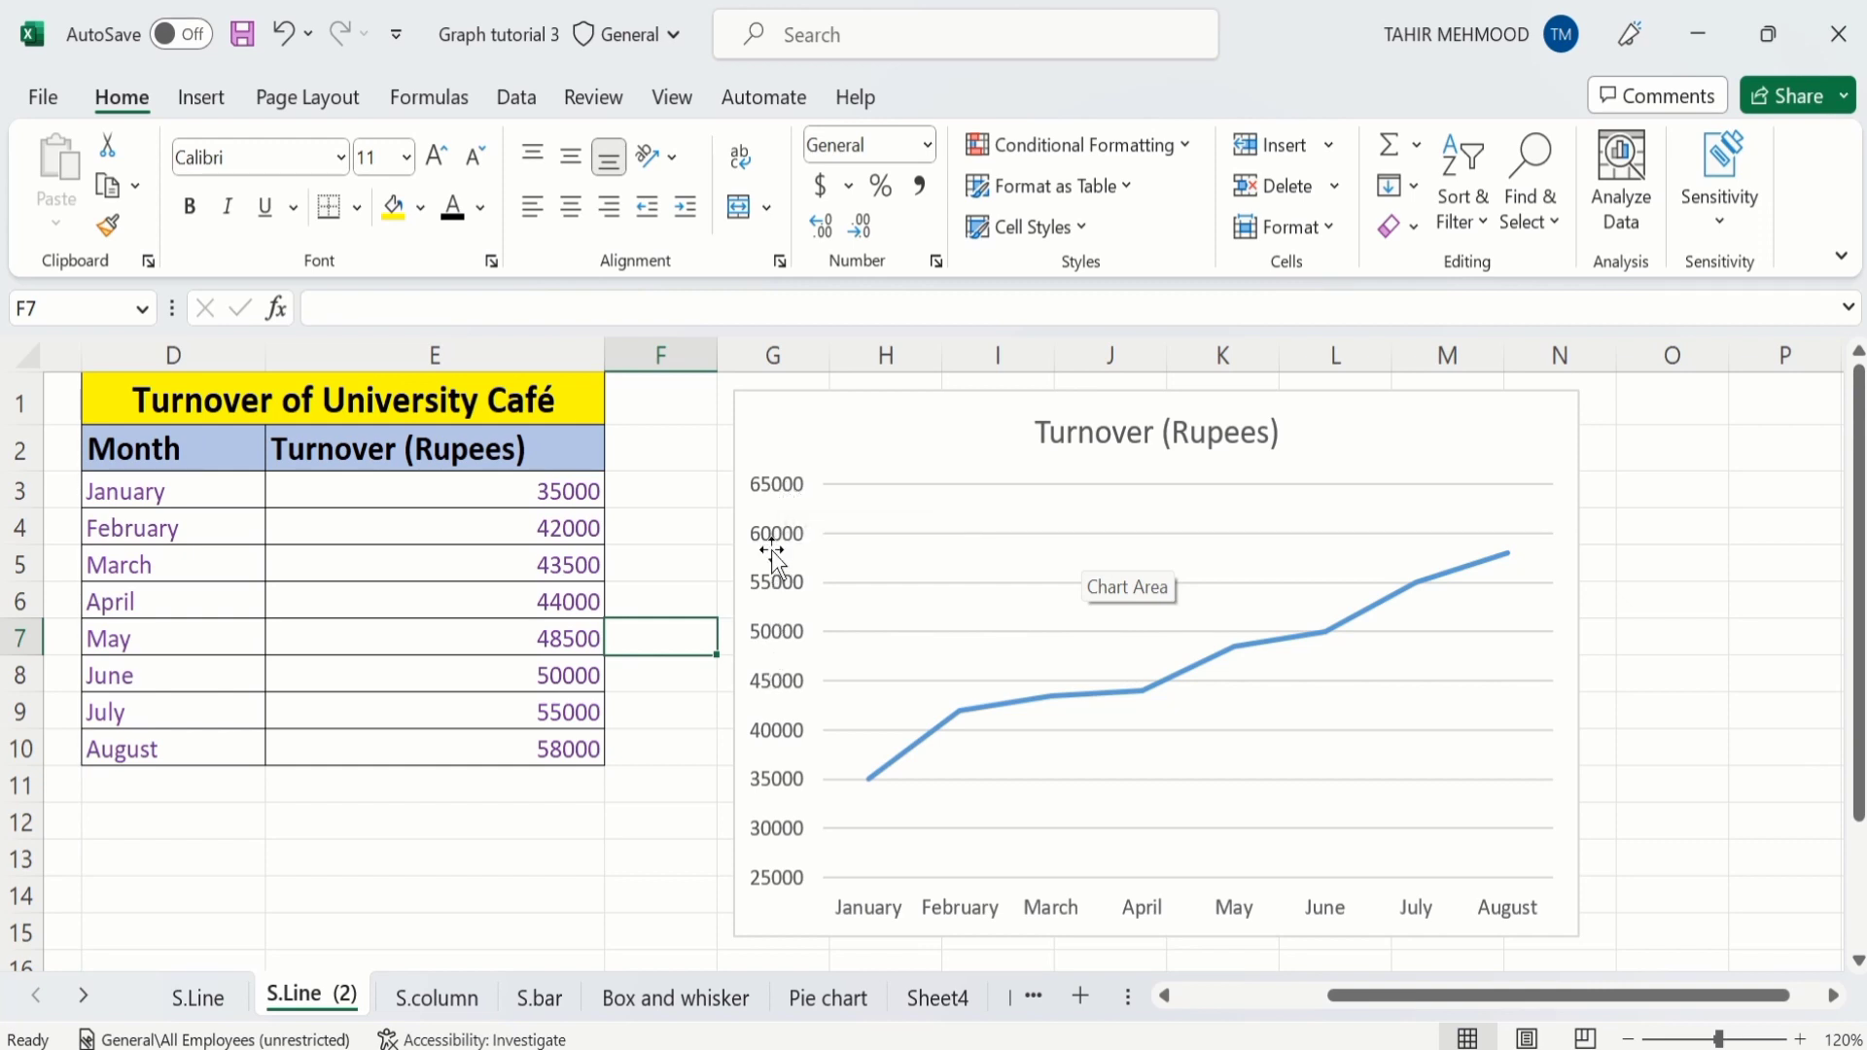
pyautogui.click(777, 498)
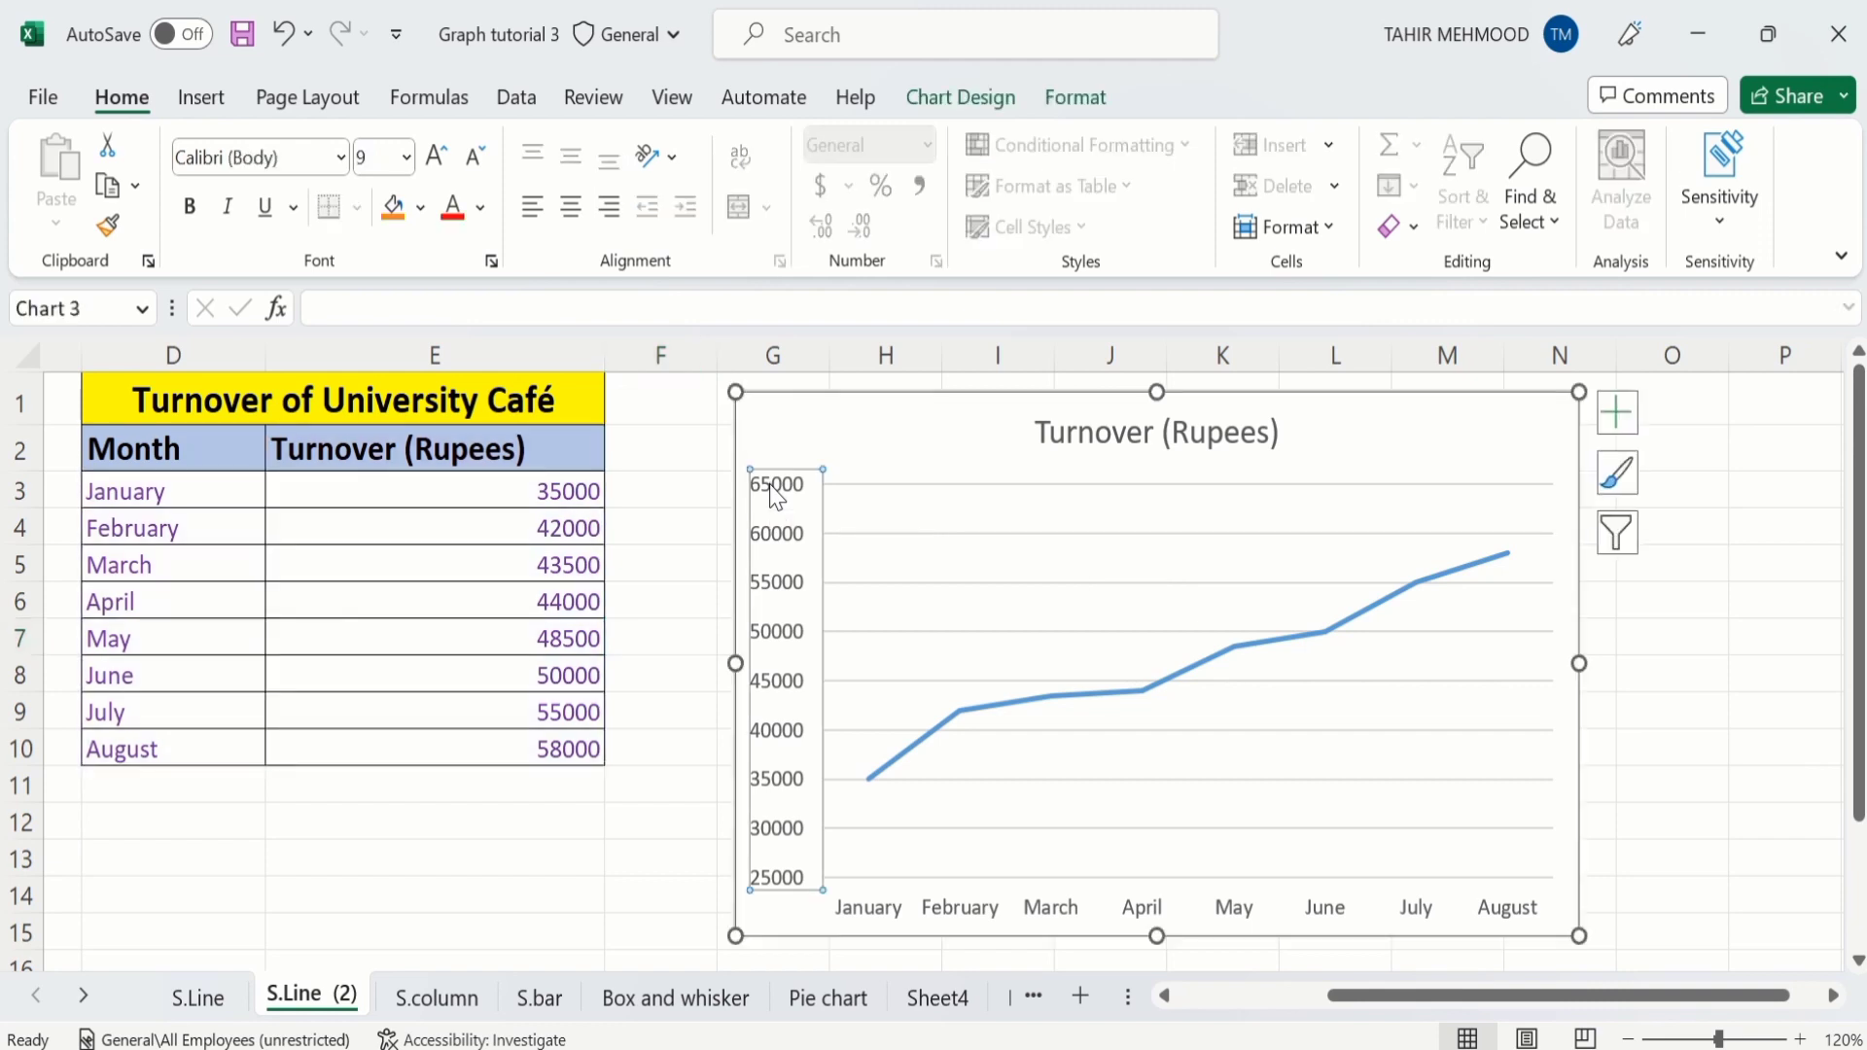
pyautogui.rightClick(777, 498)
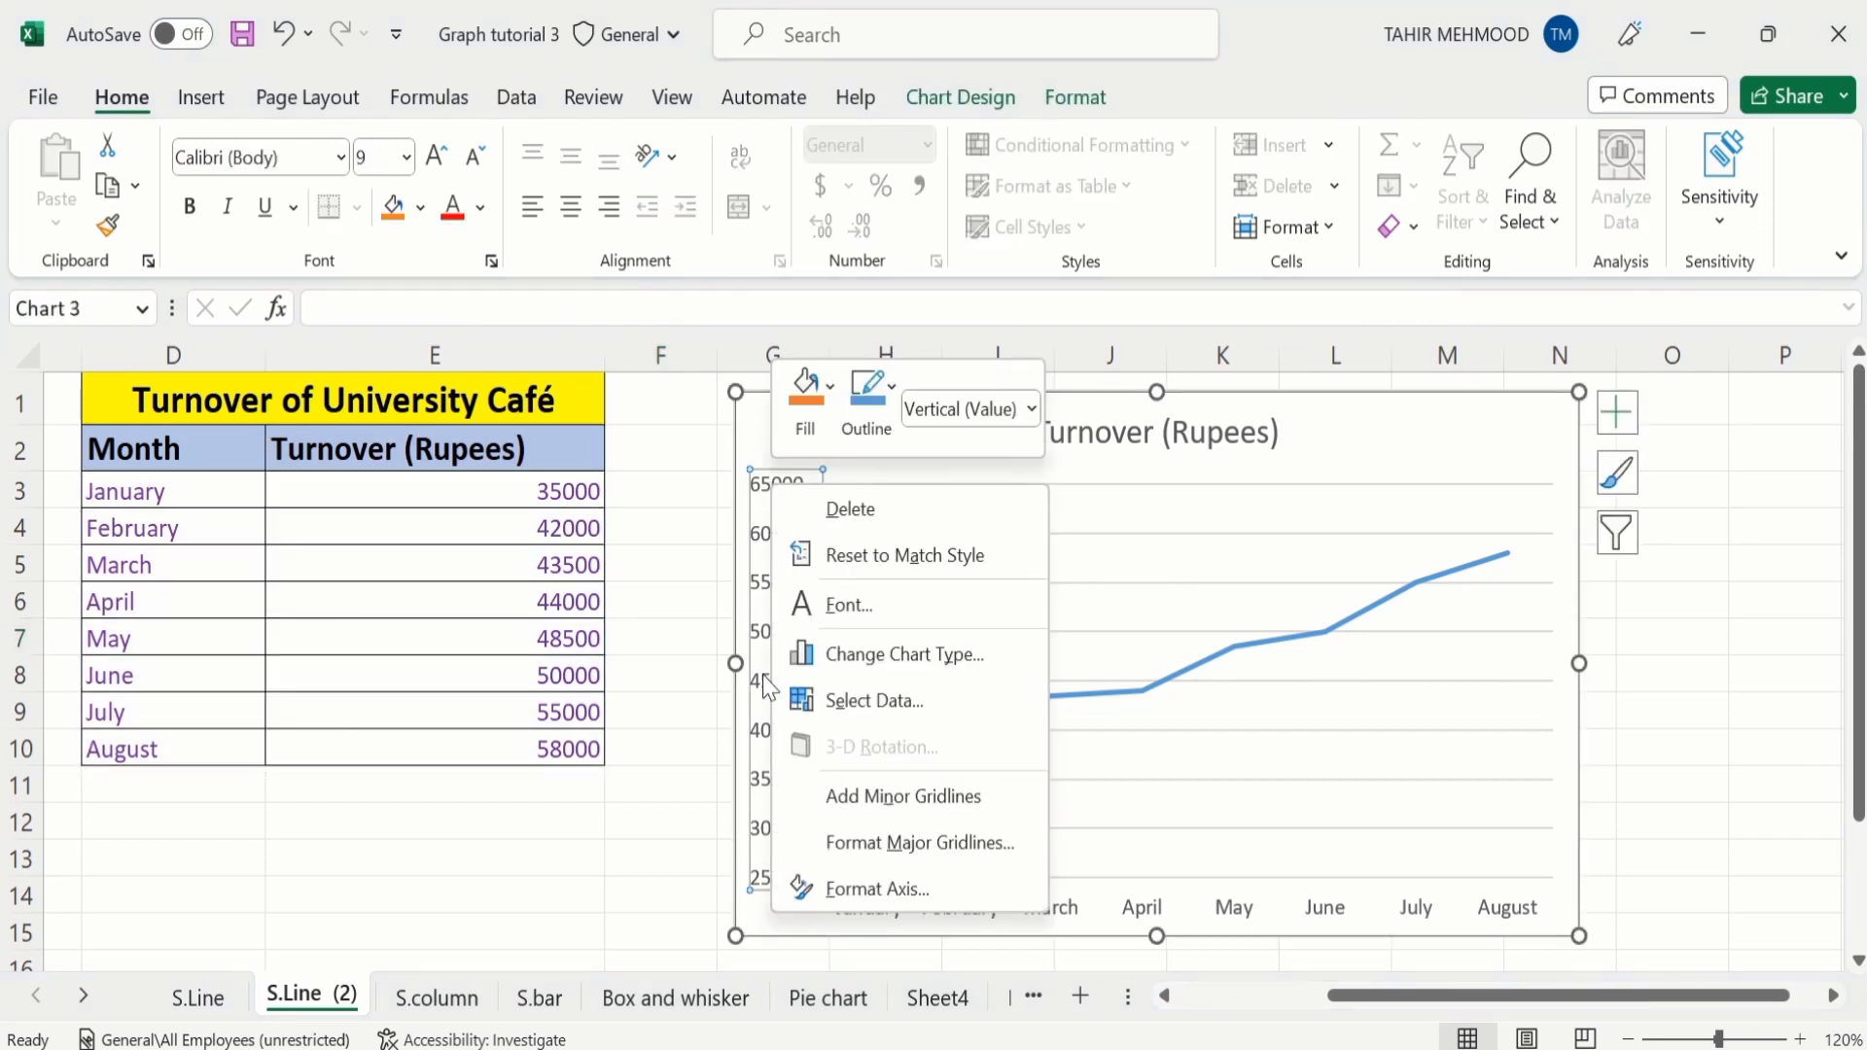
pyautogui.click(879, 889)
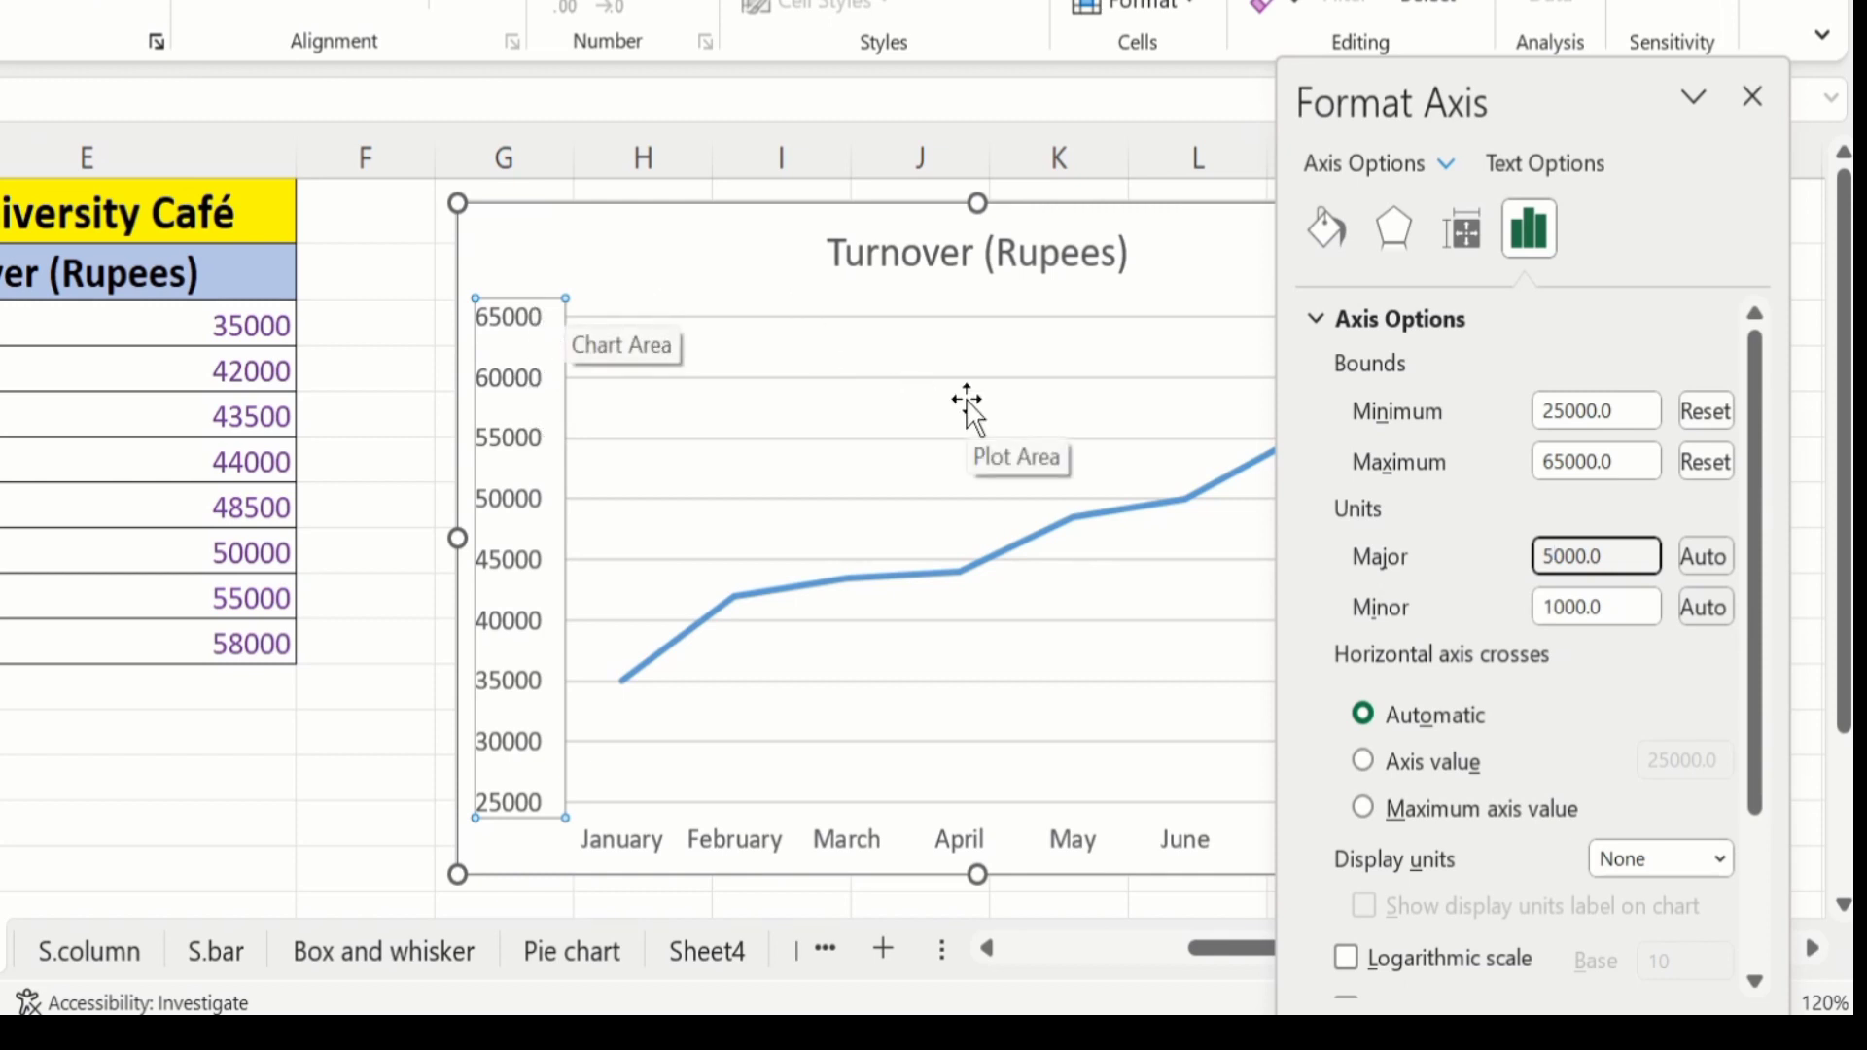
pyautogui.press('BackSpace')
pyautogui.write('10')
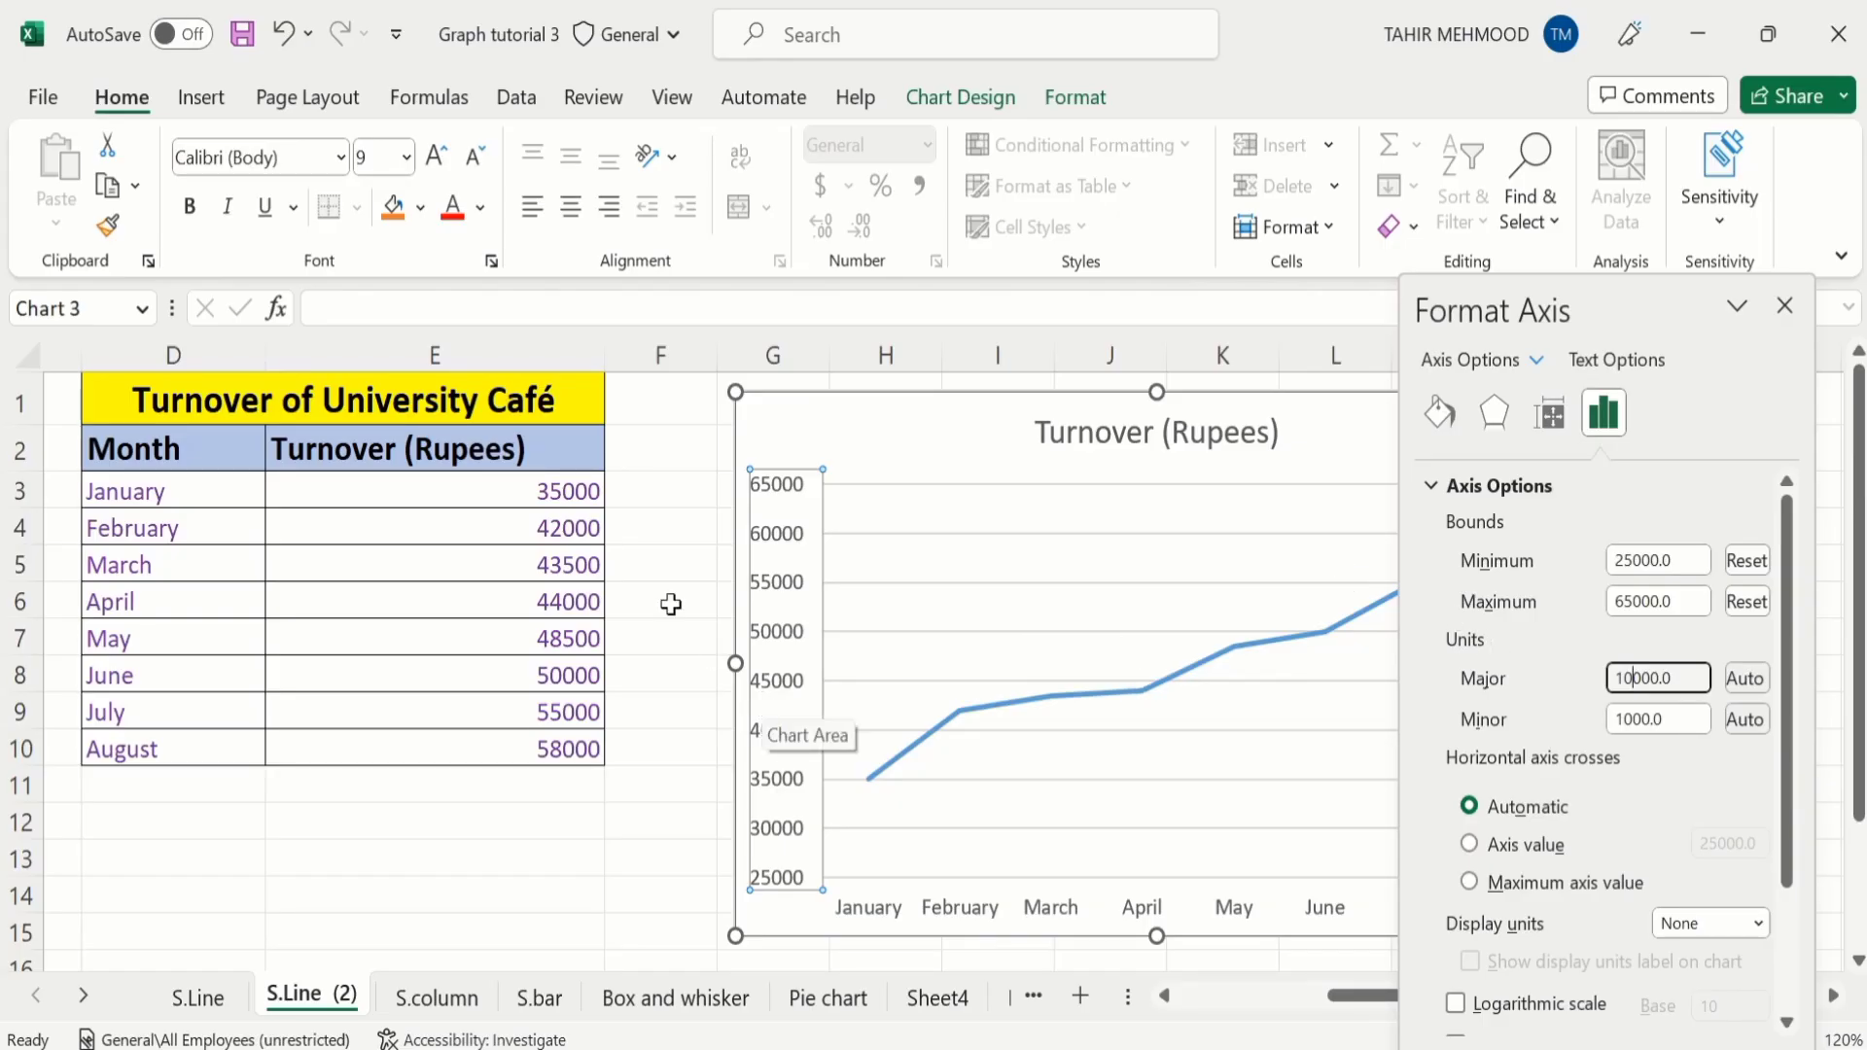
pyautogui.click(652, 604)
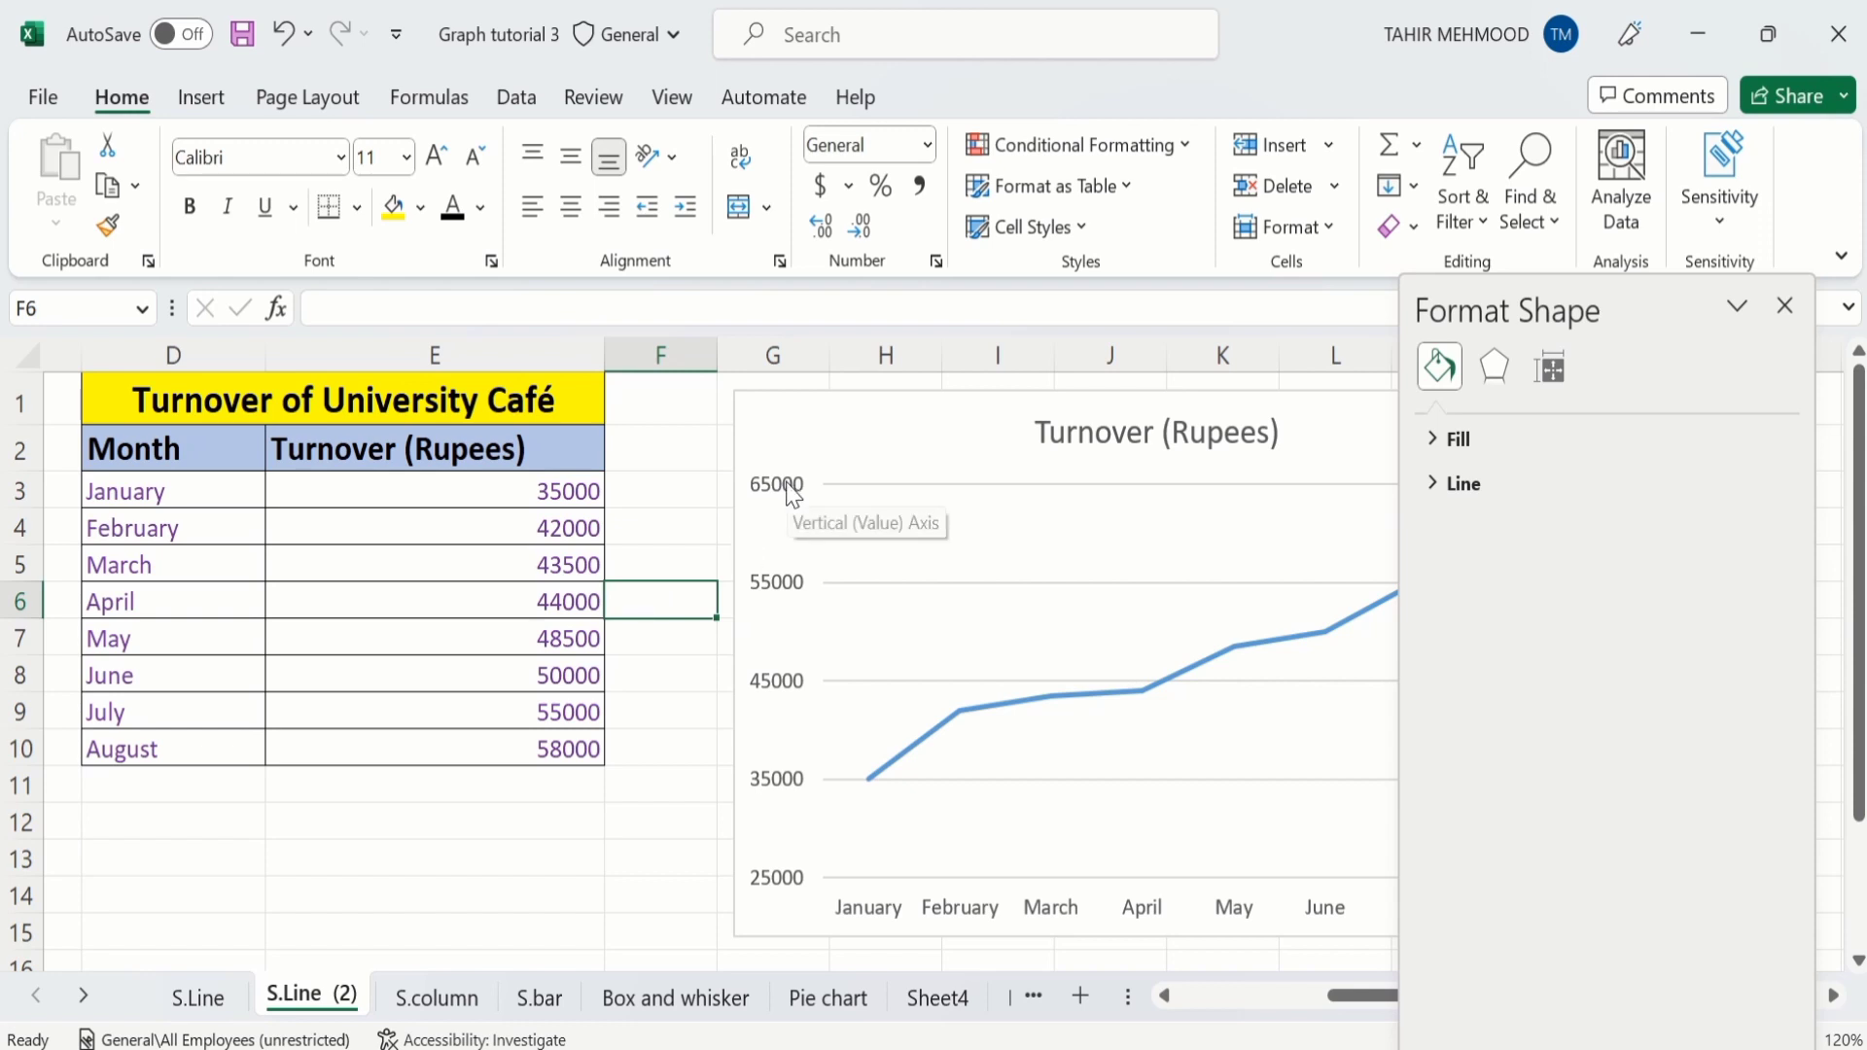
# Reopen Format Axis for the vertical axis, showing 25000–65000 bounds and 10000/2000 units.
pyautogui.click(783, 595)
pyautogui.rightClick(783, 595)
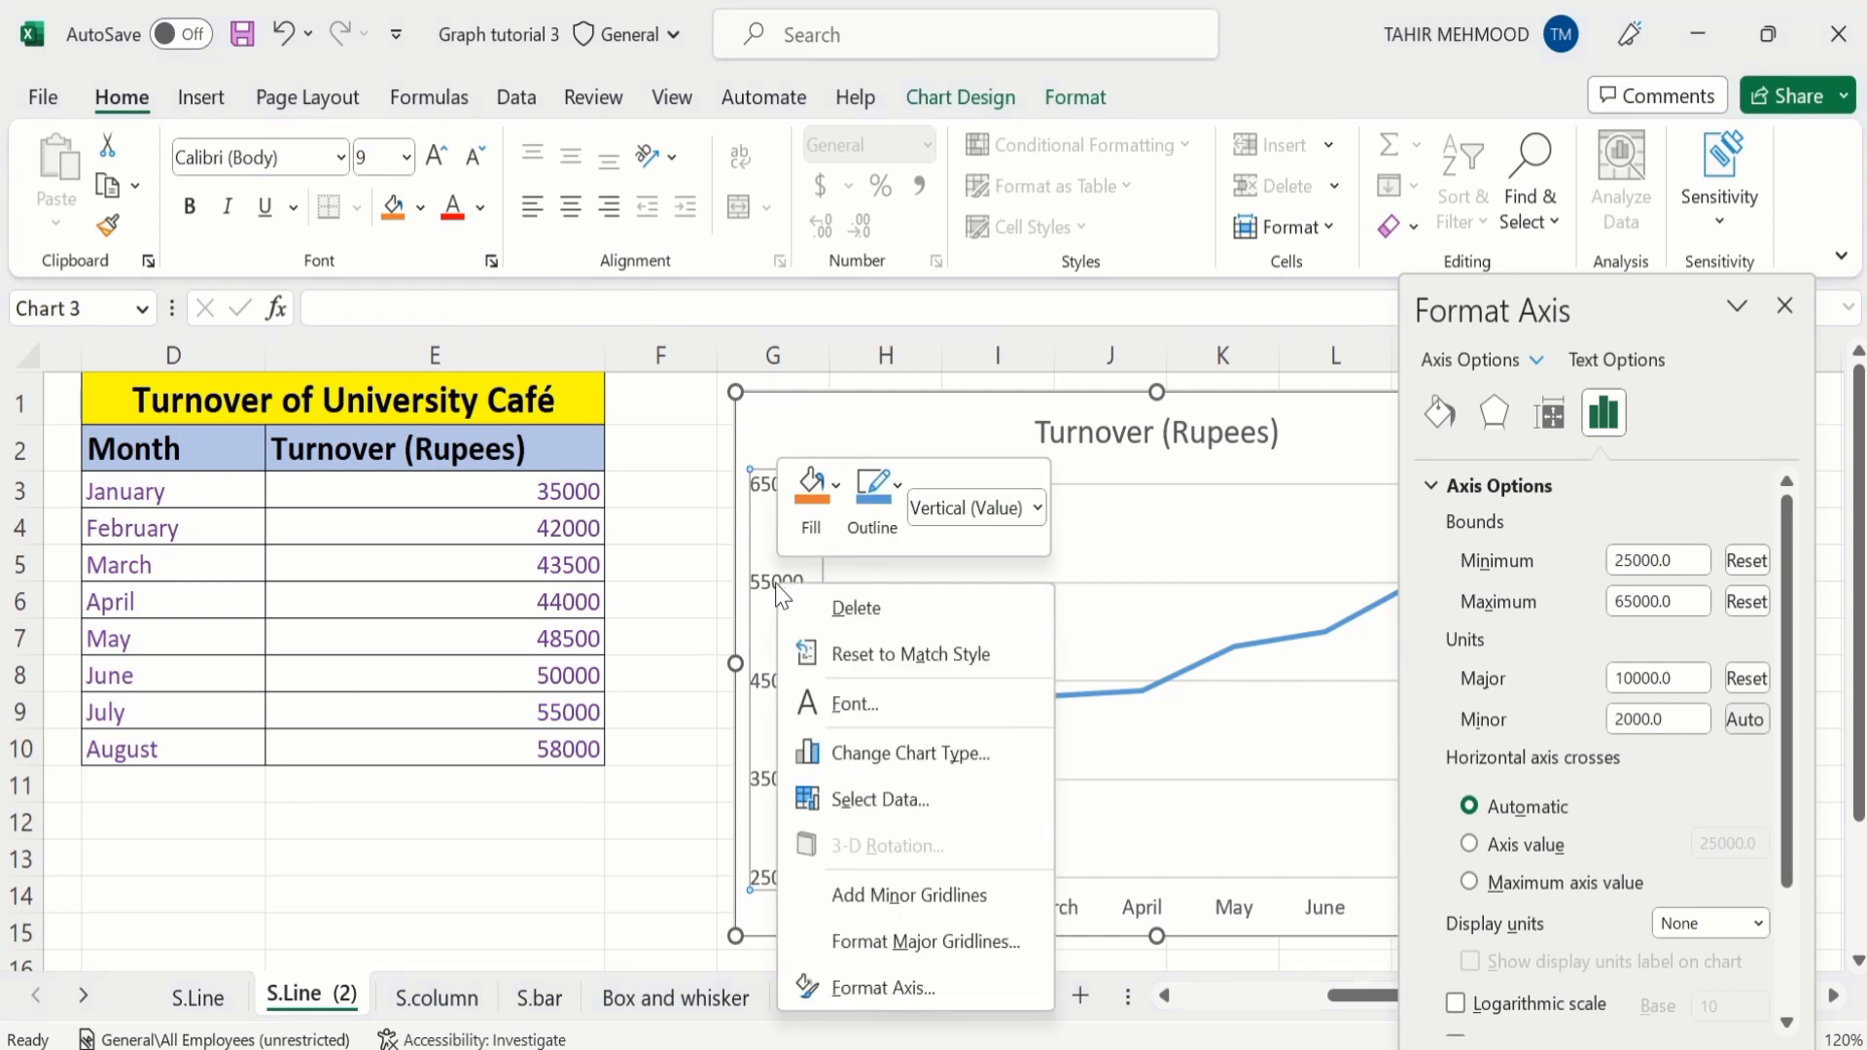
pyautogui.click(891, 990)
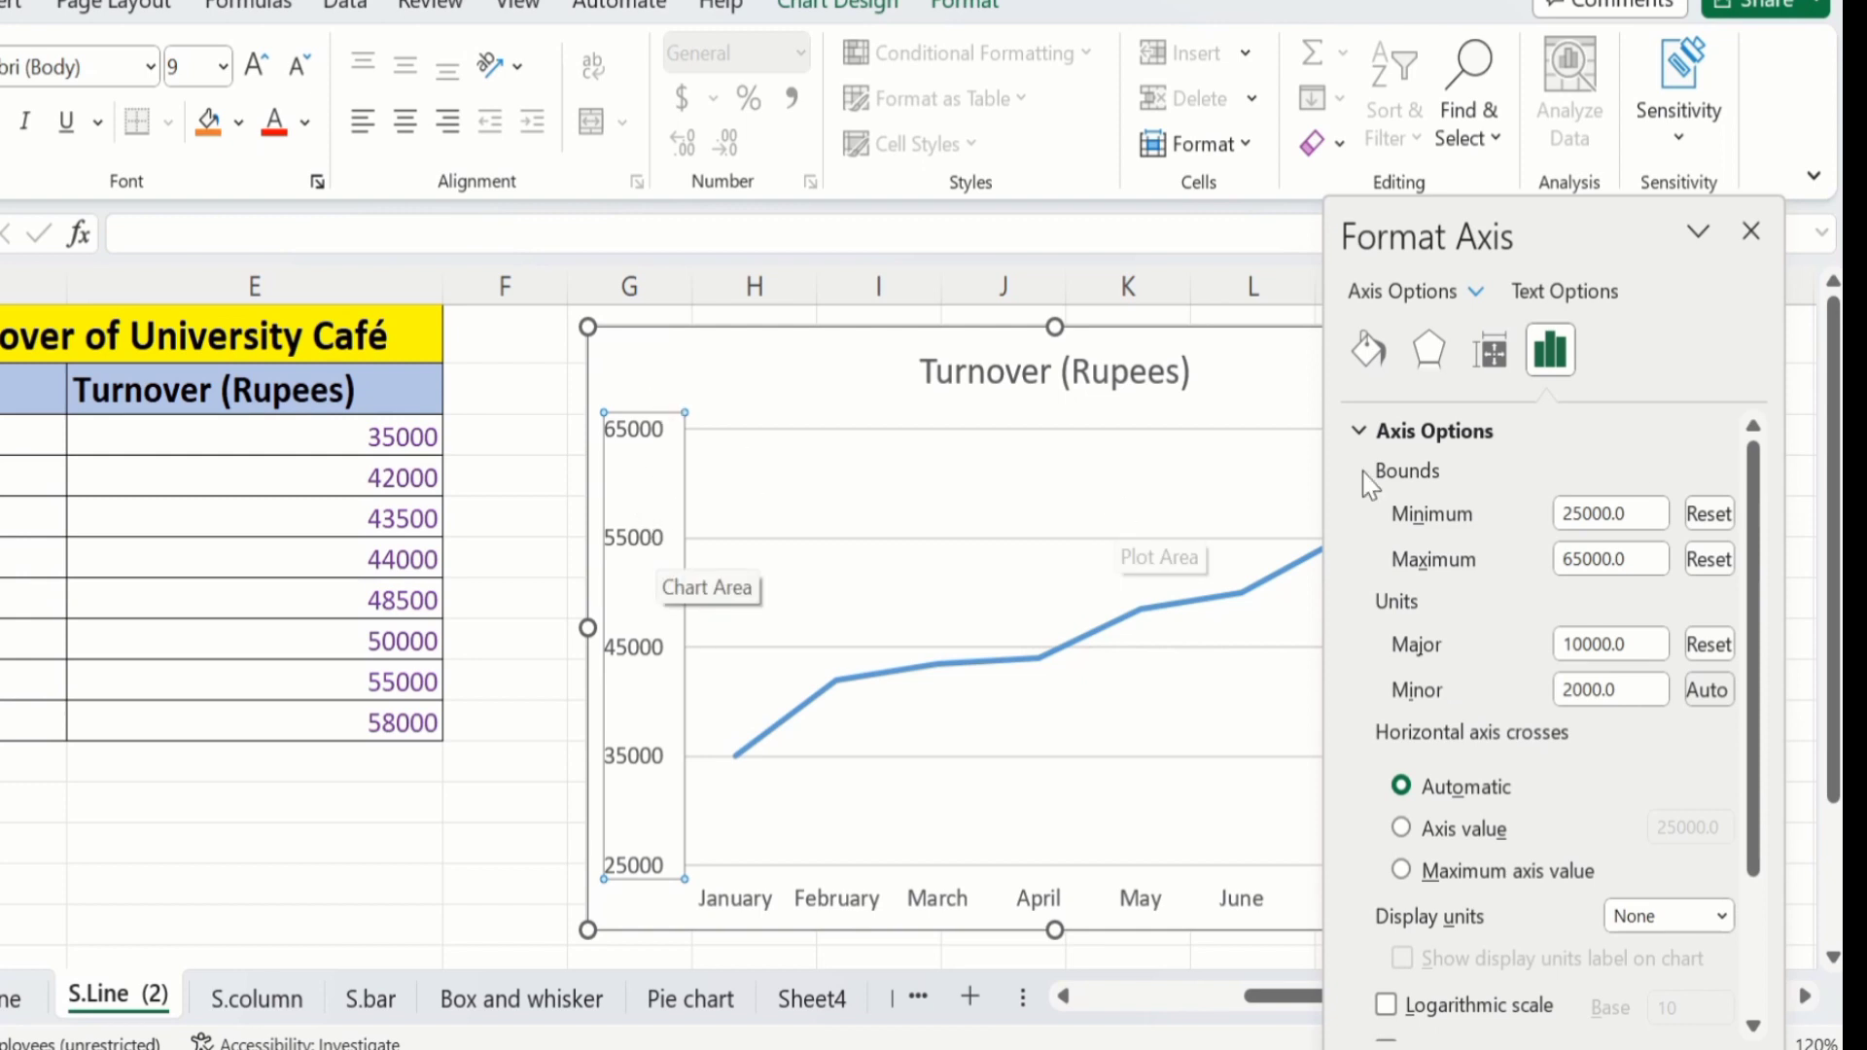
# Set both the major and minor tick marks of the vertical axis to Outside.
pyautogui.moveTo(1756, 471); pyautogui.dragTo(1756, 608)
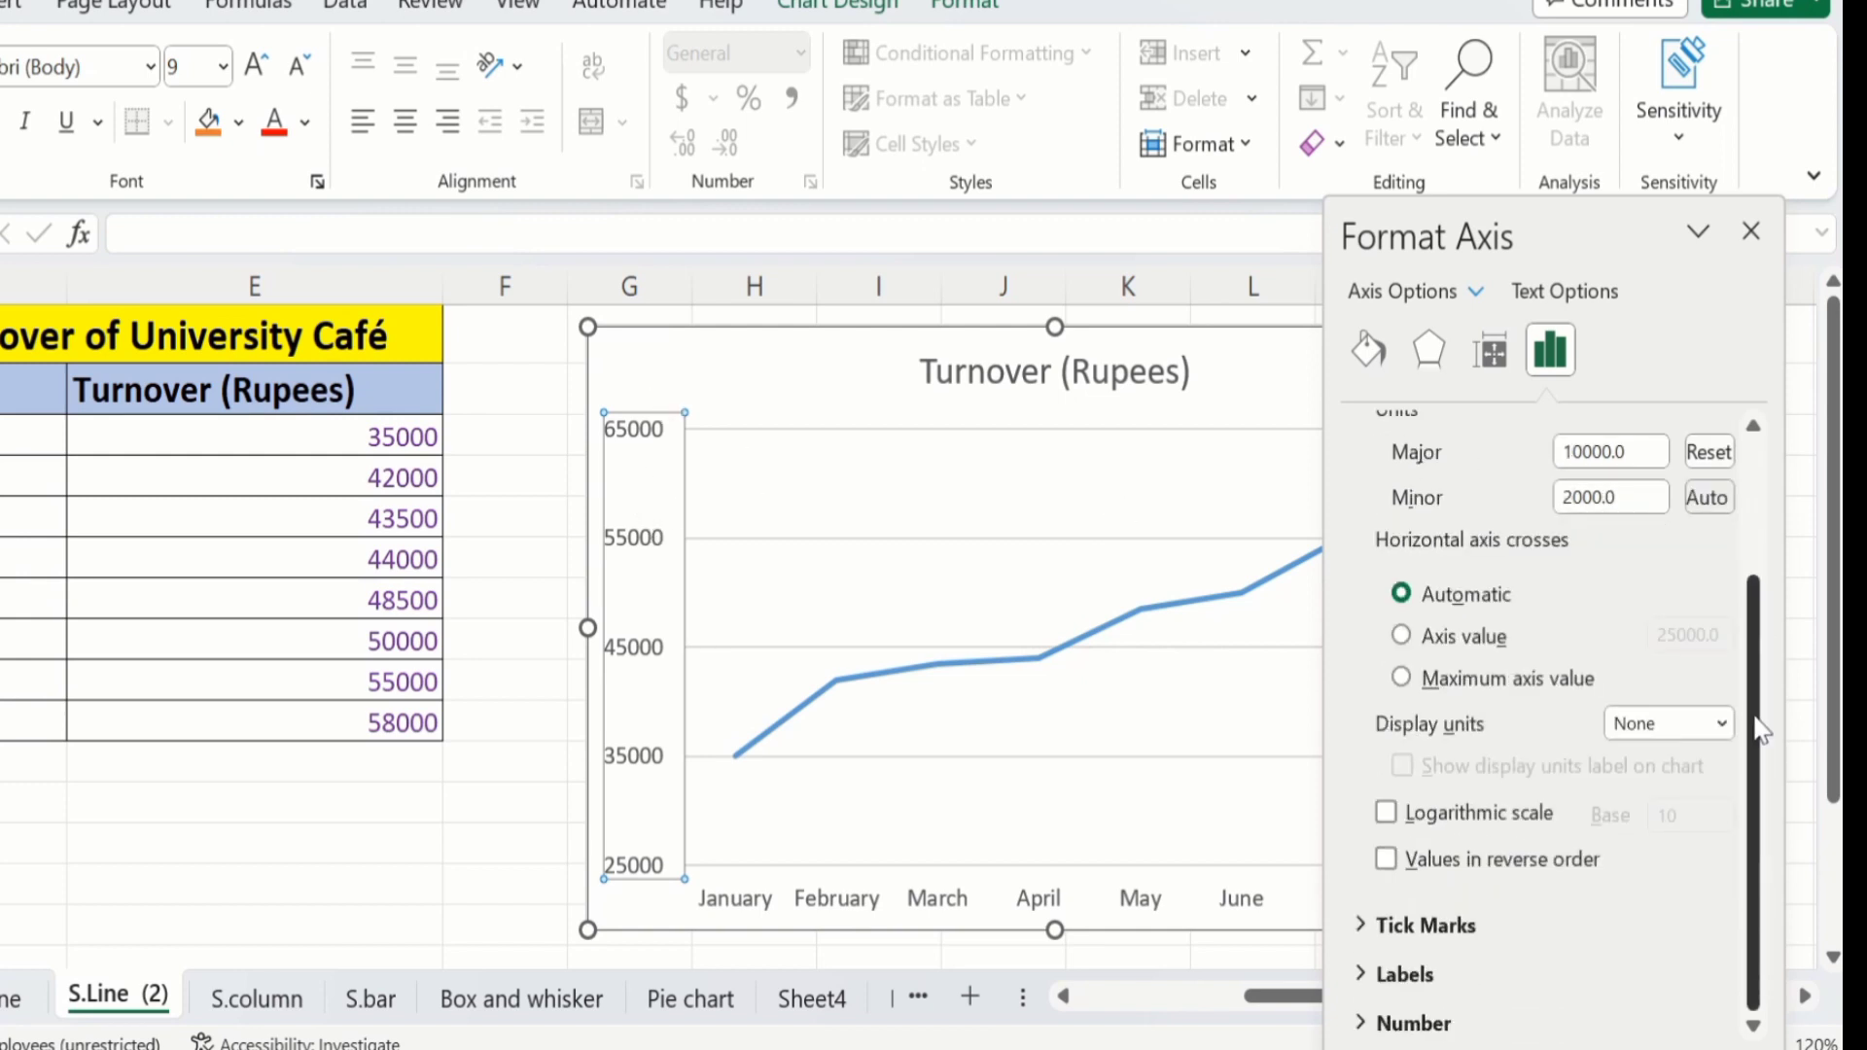
pyautogui.click(1487, 927)
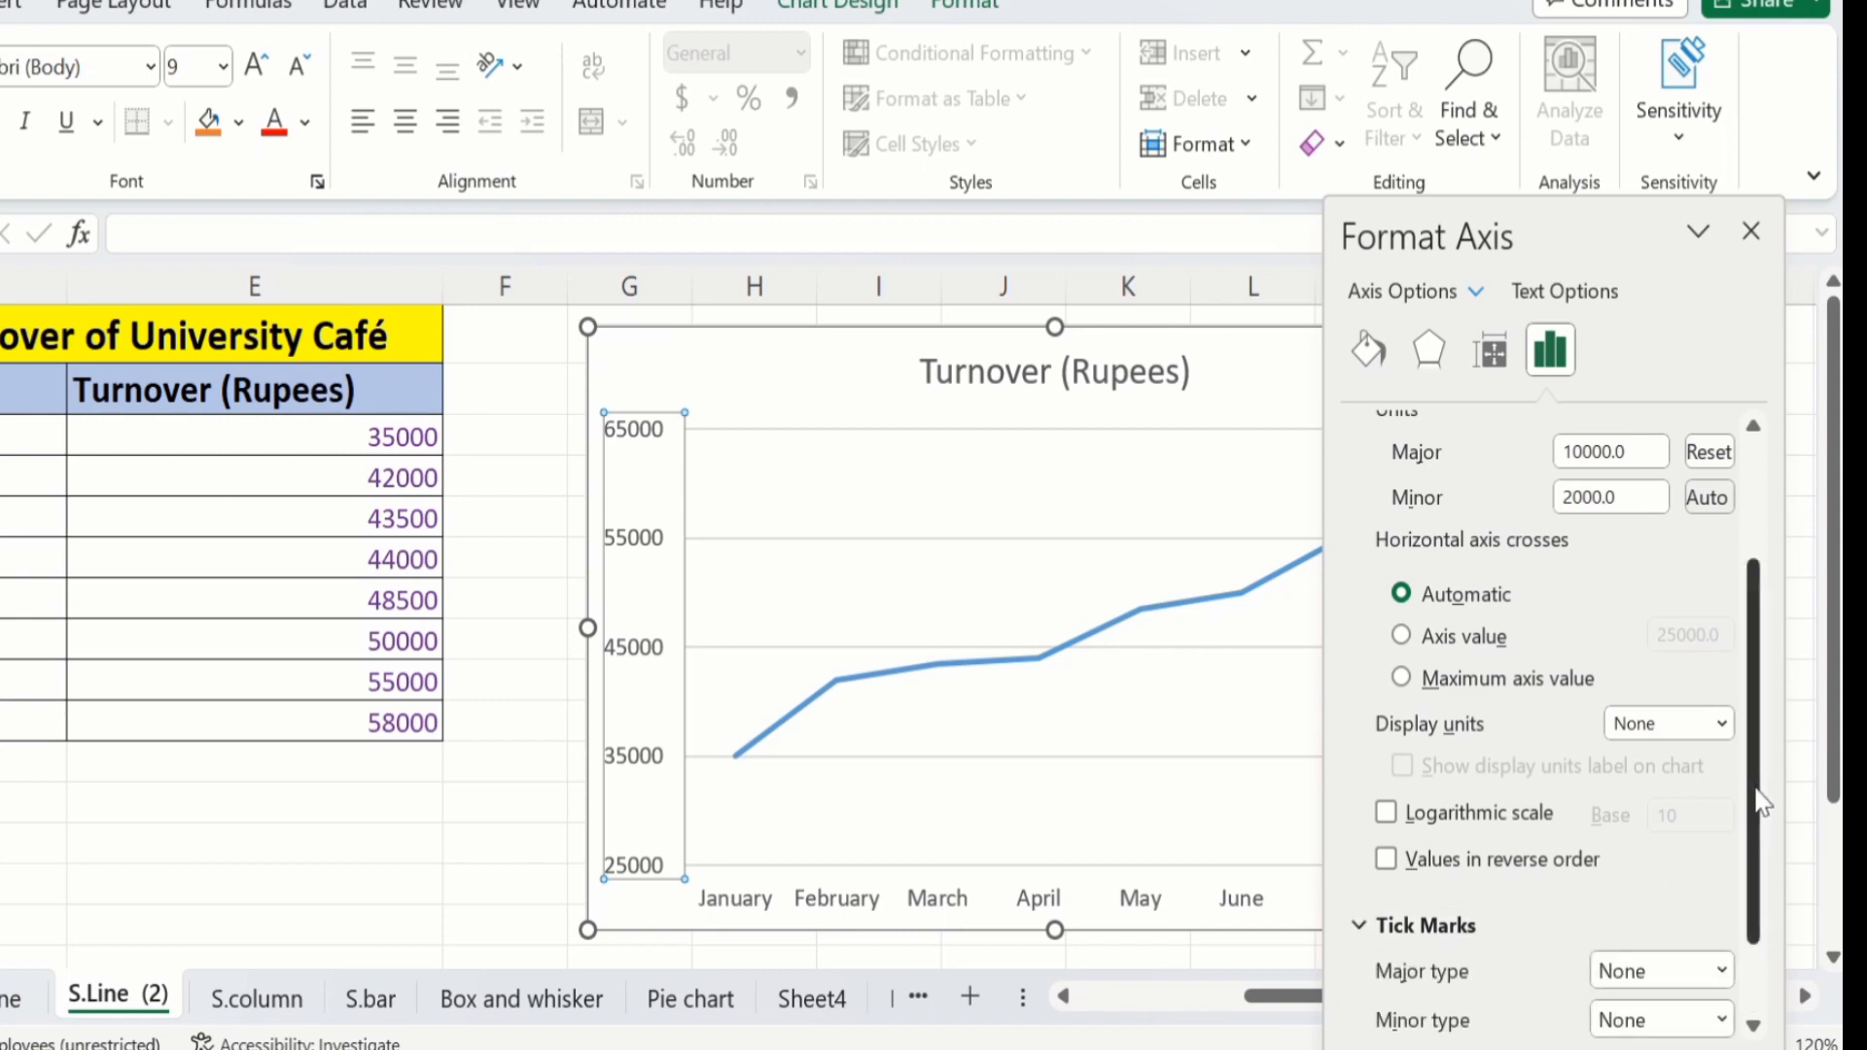
pyautogui.scroll(-2, 1756, 807)
pyautogui.click(1721, 863)
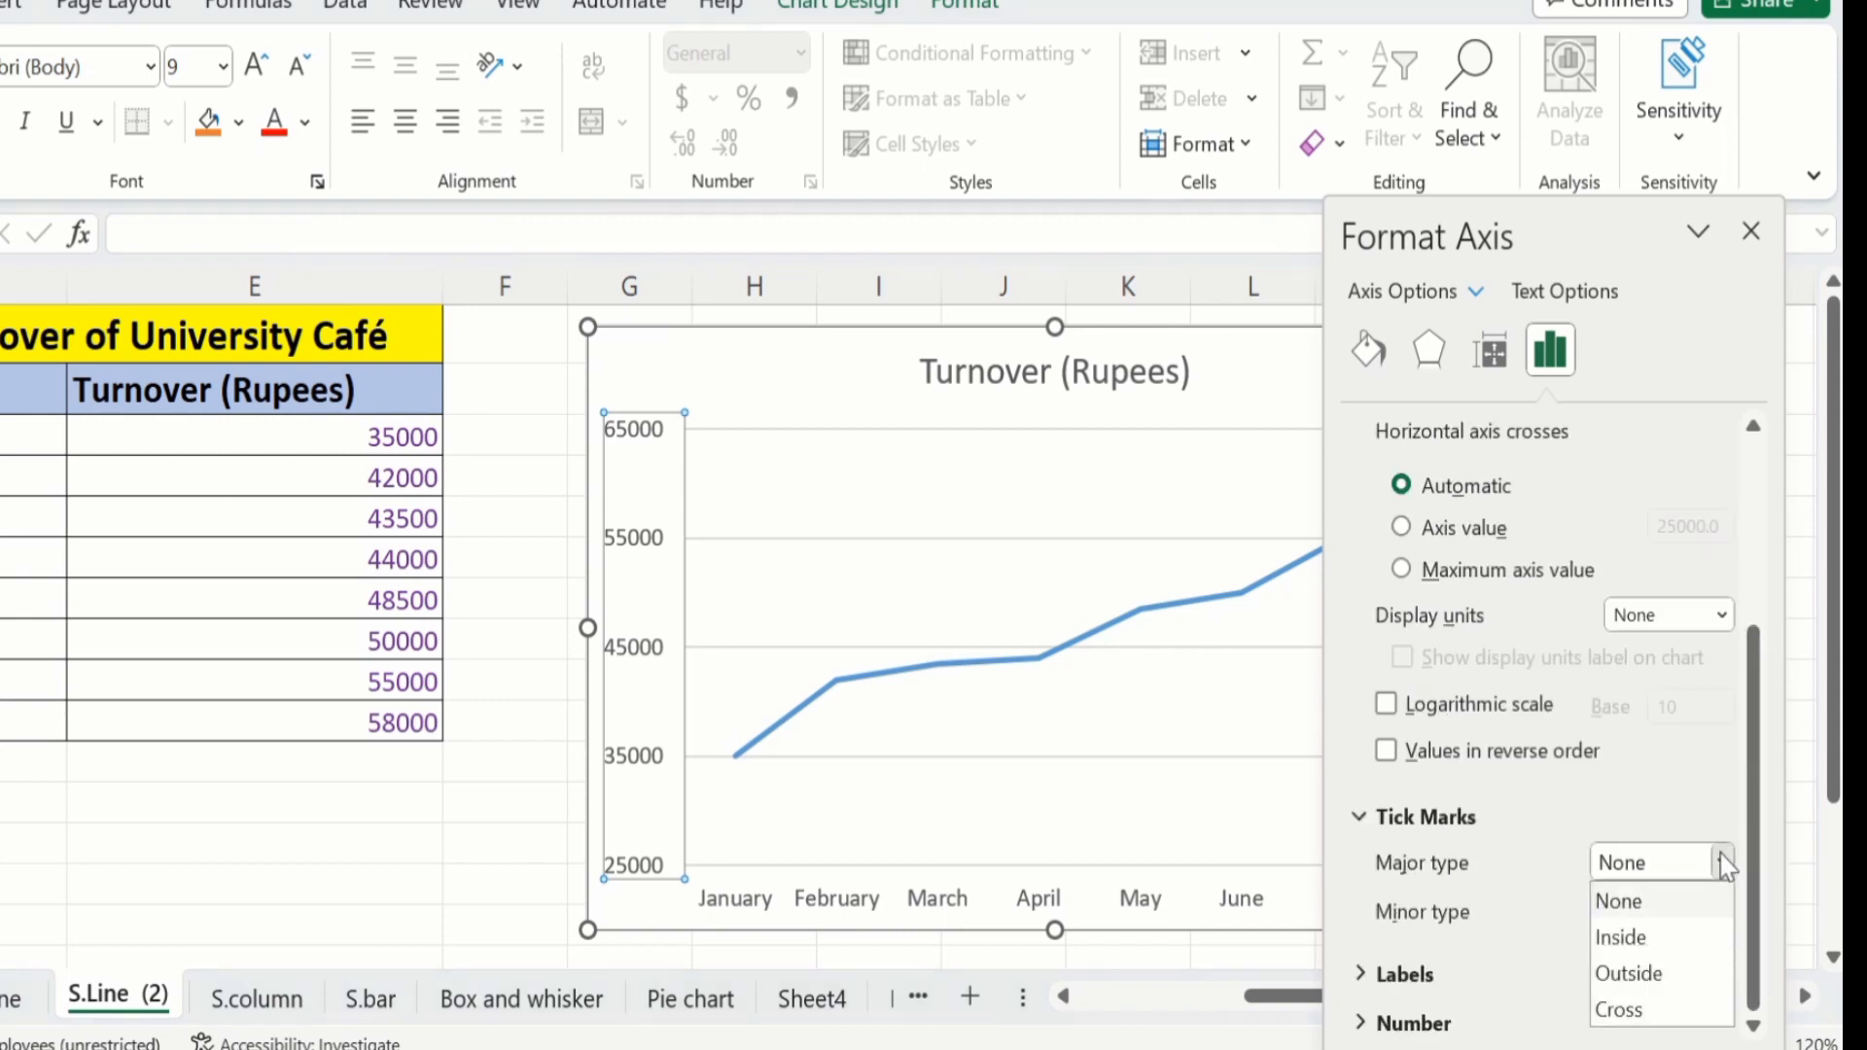
pyautogui.click(1658, 974)
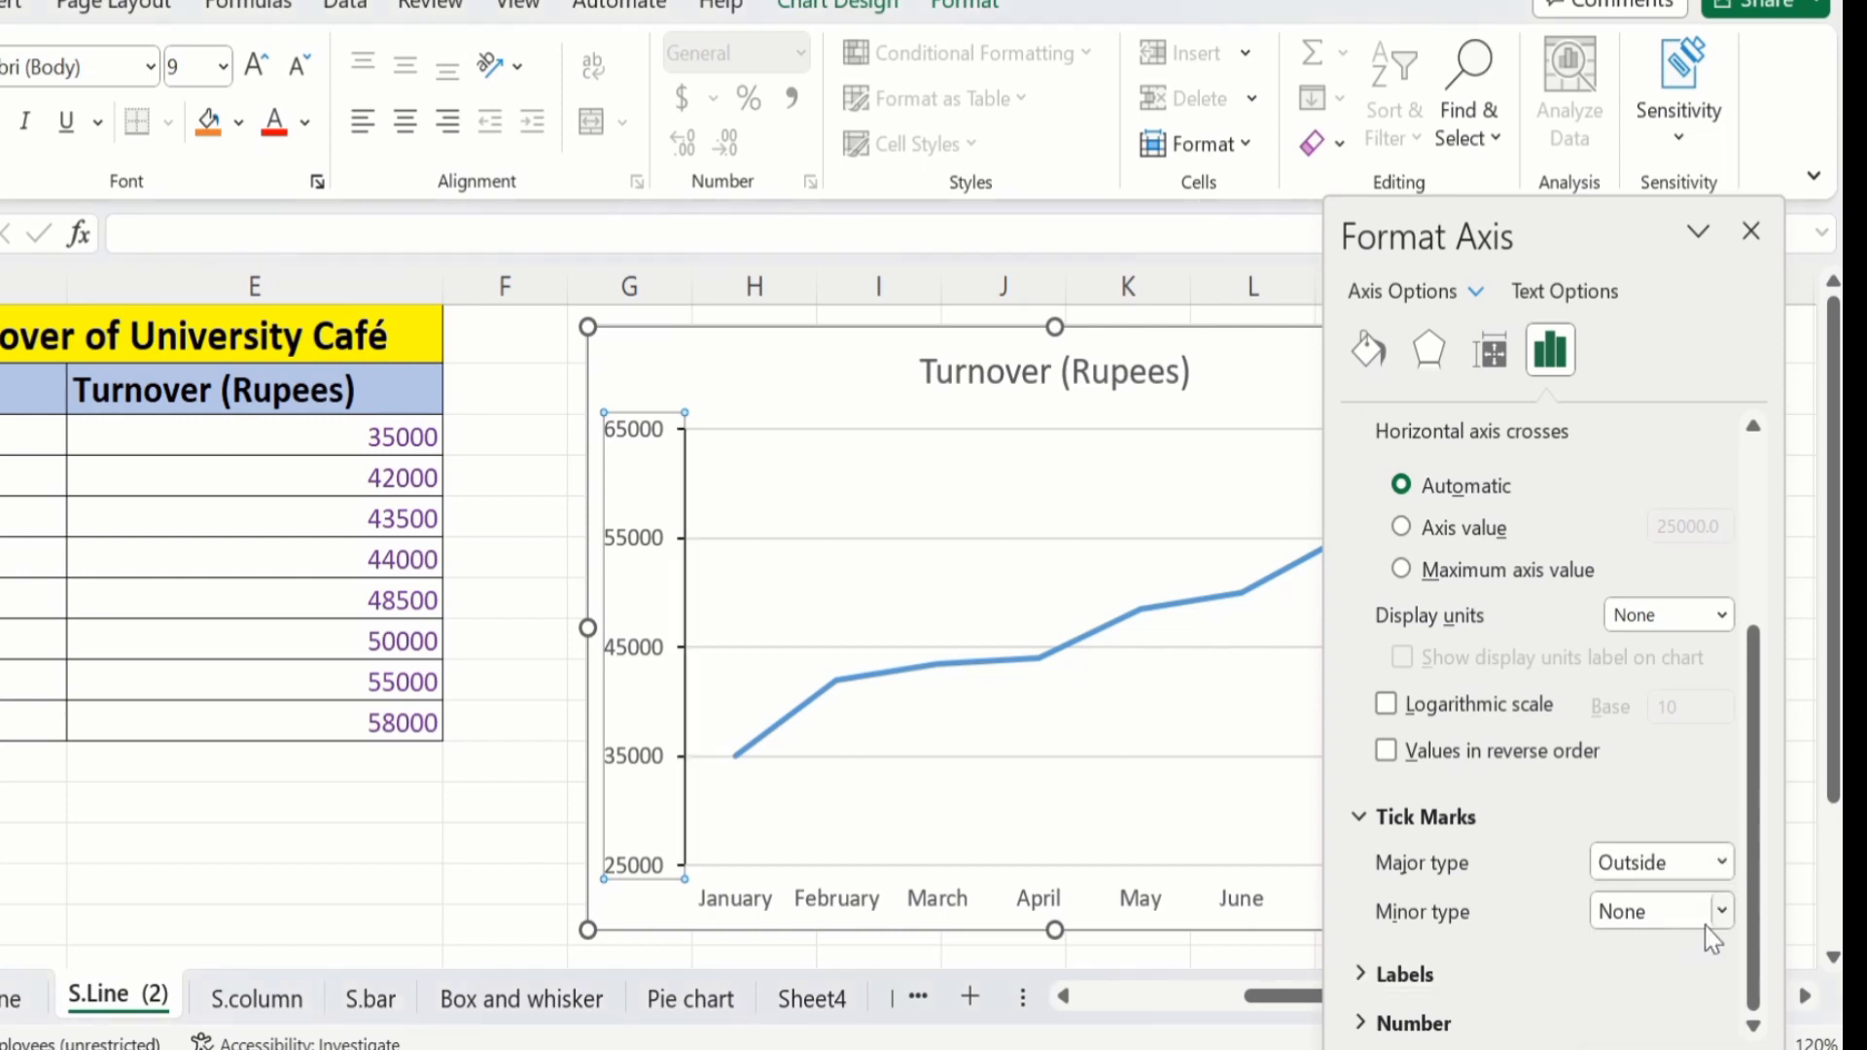
pyautogui.click(1721, 911)
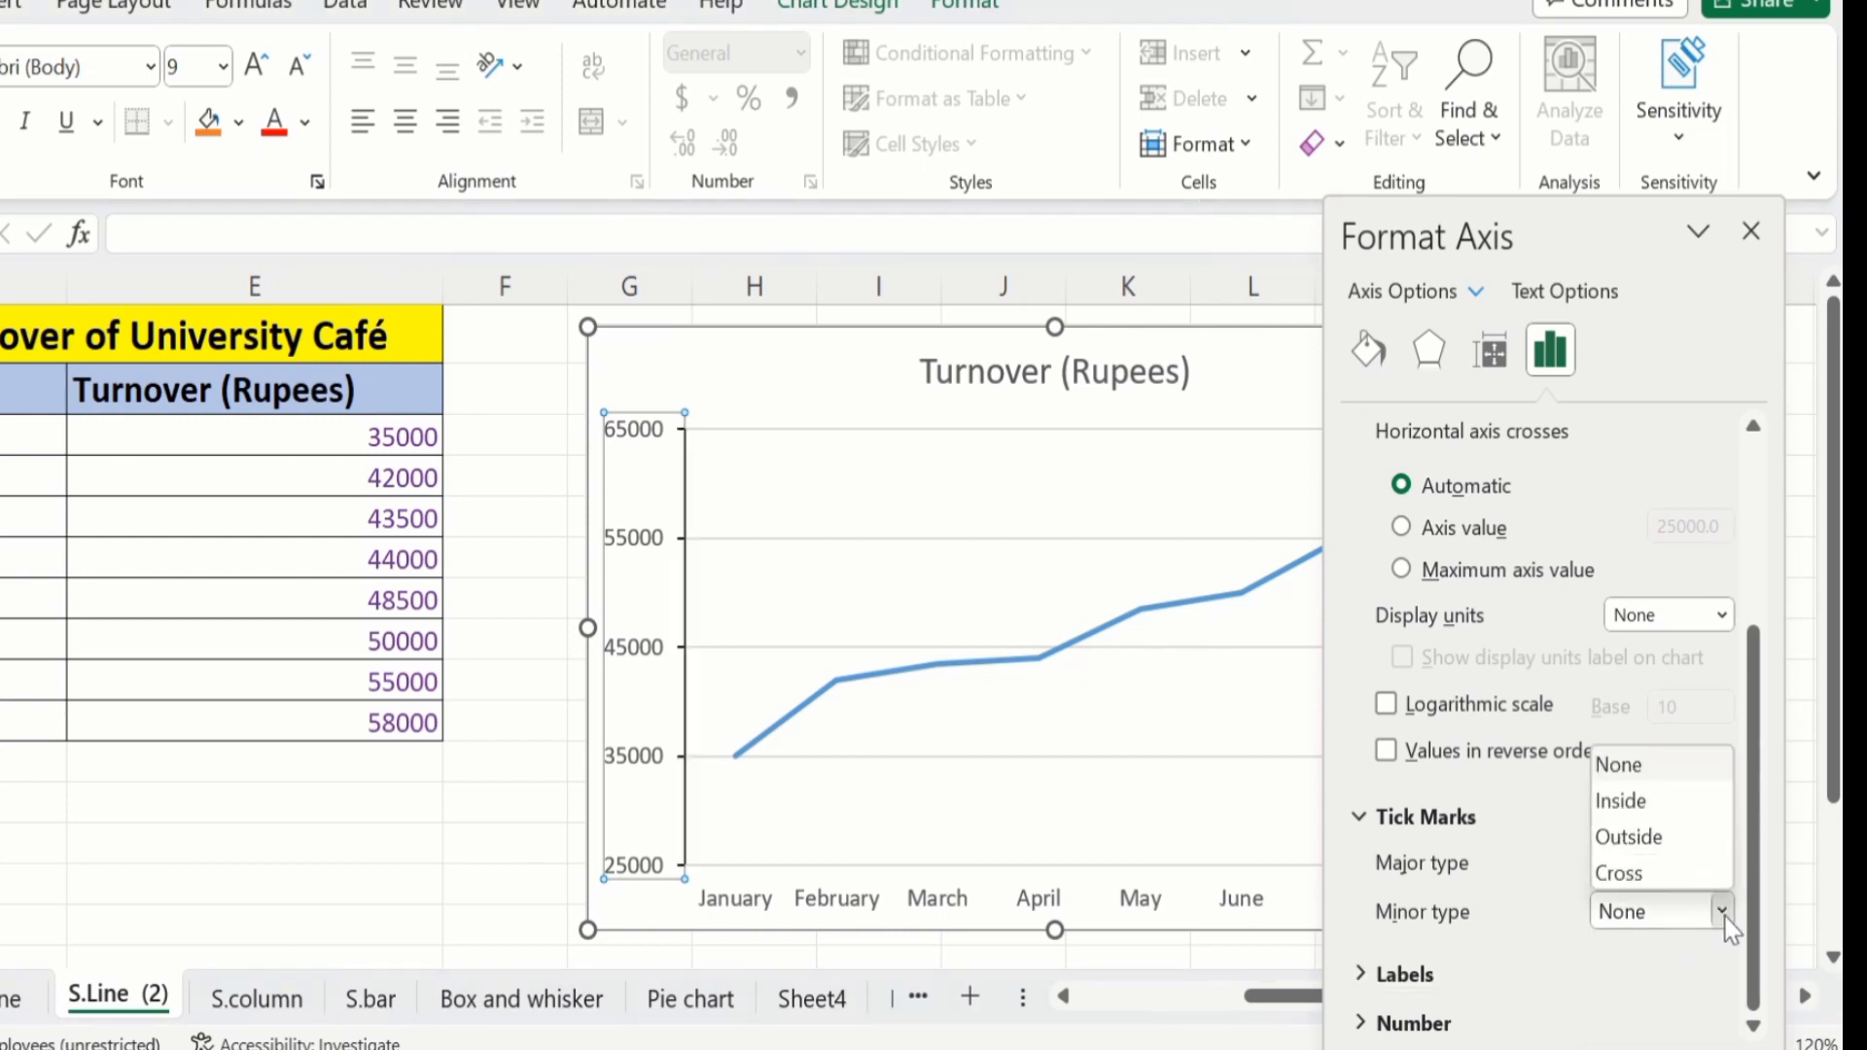
pyautogui.click(1629, 837)
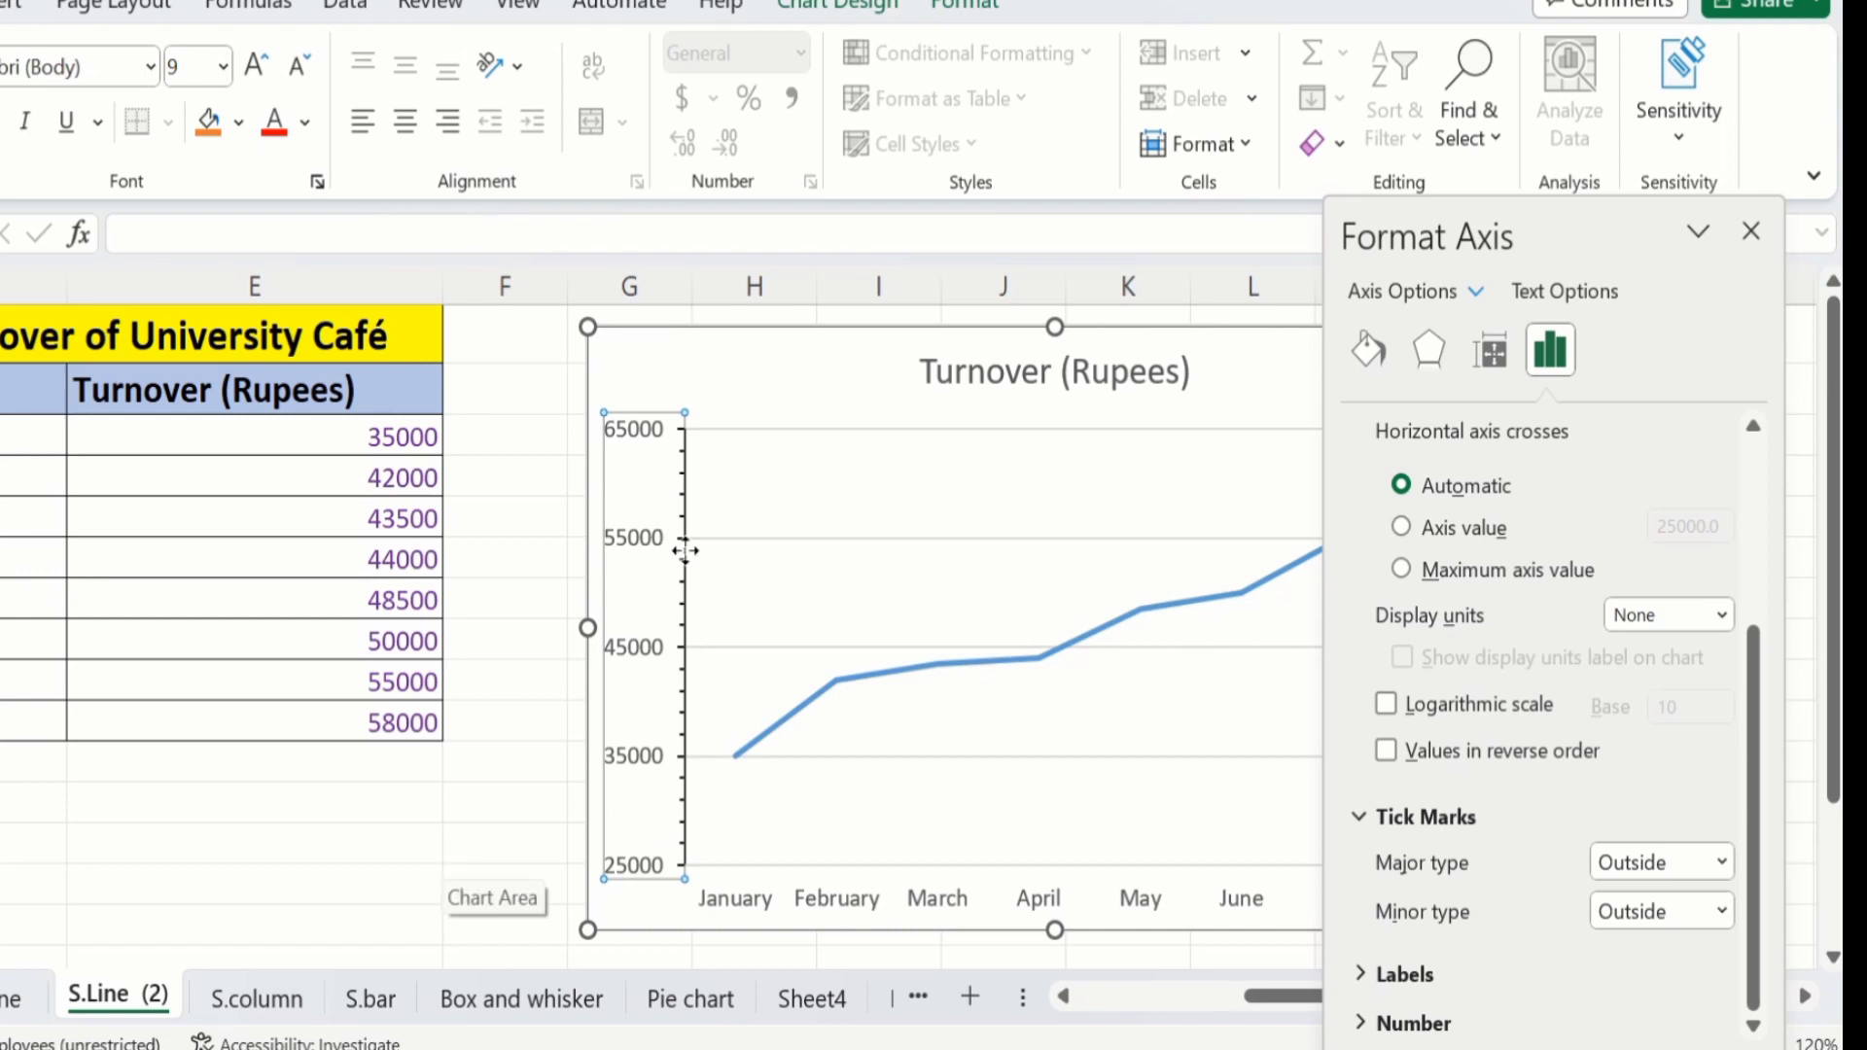
pyautogui.scroll(4, 1772, 622)
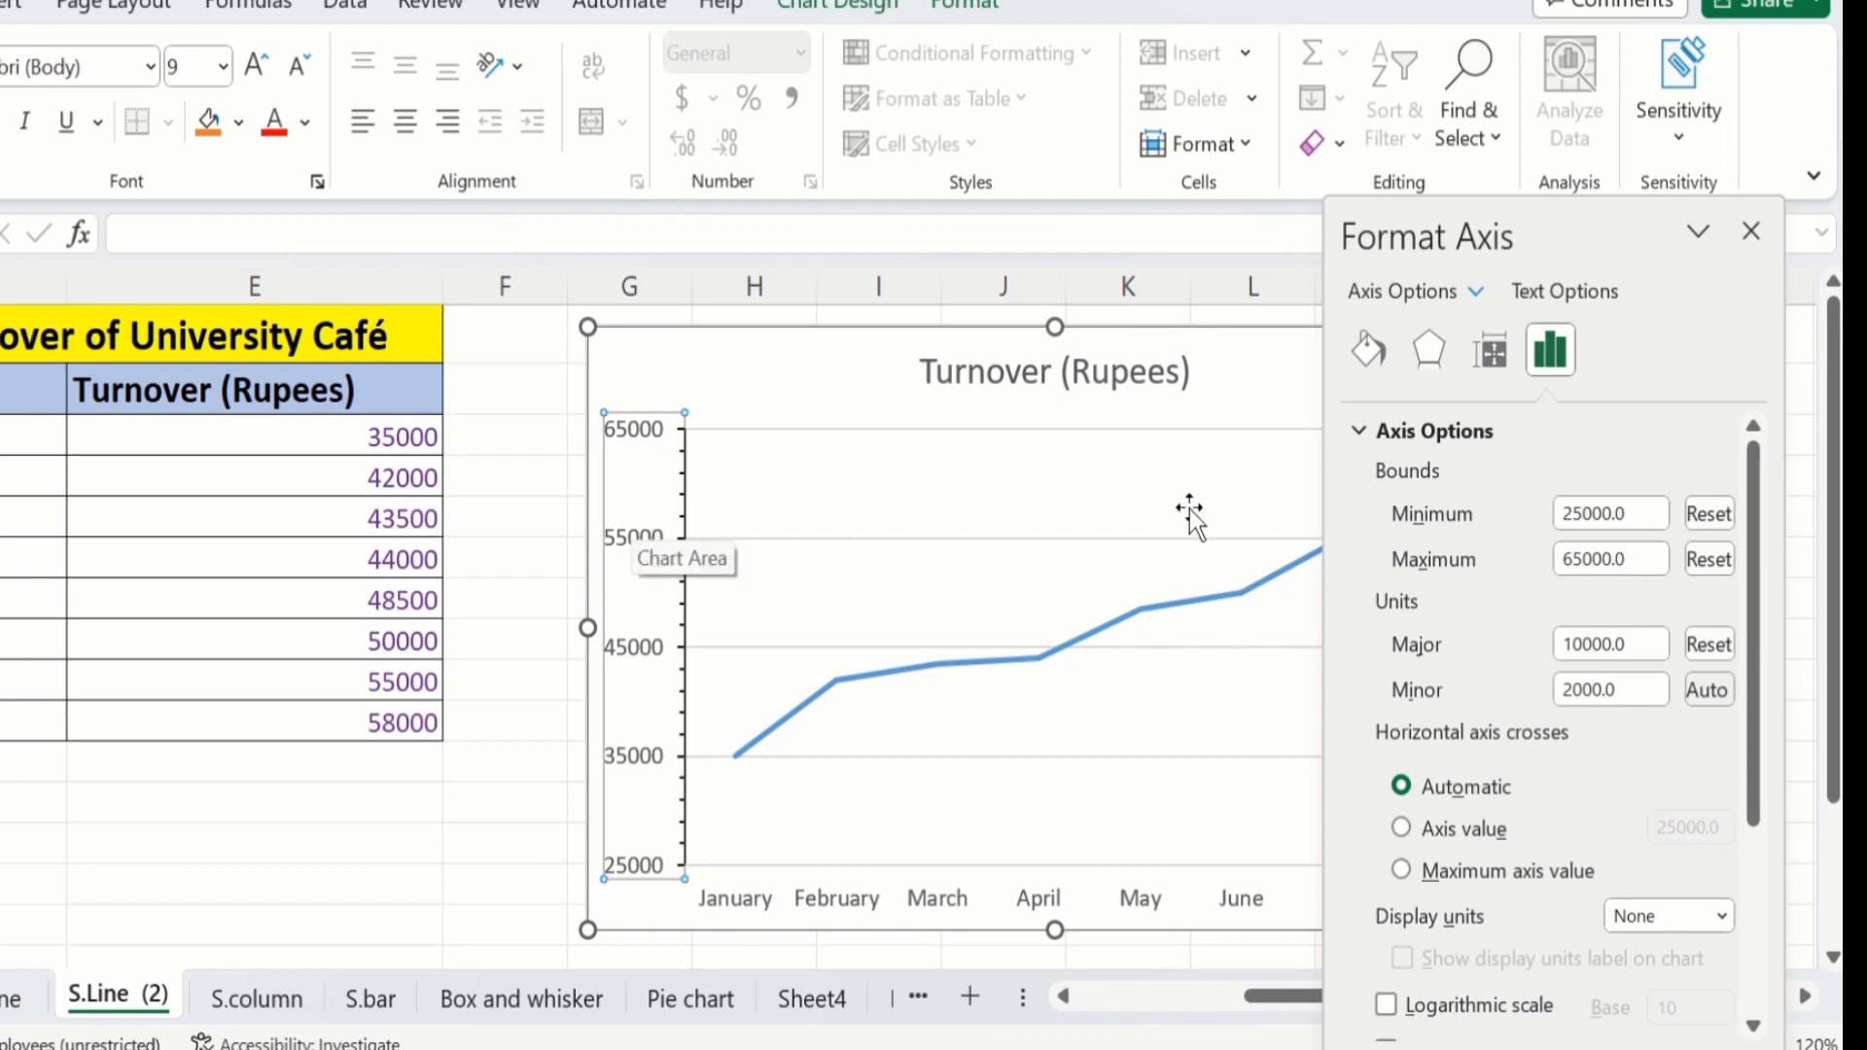
# Change the vertical axis minor unit from 2000 to 5000.
pyautogui.click(1577, 690)
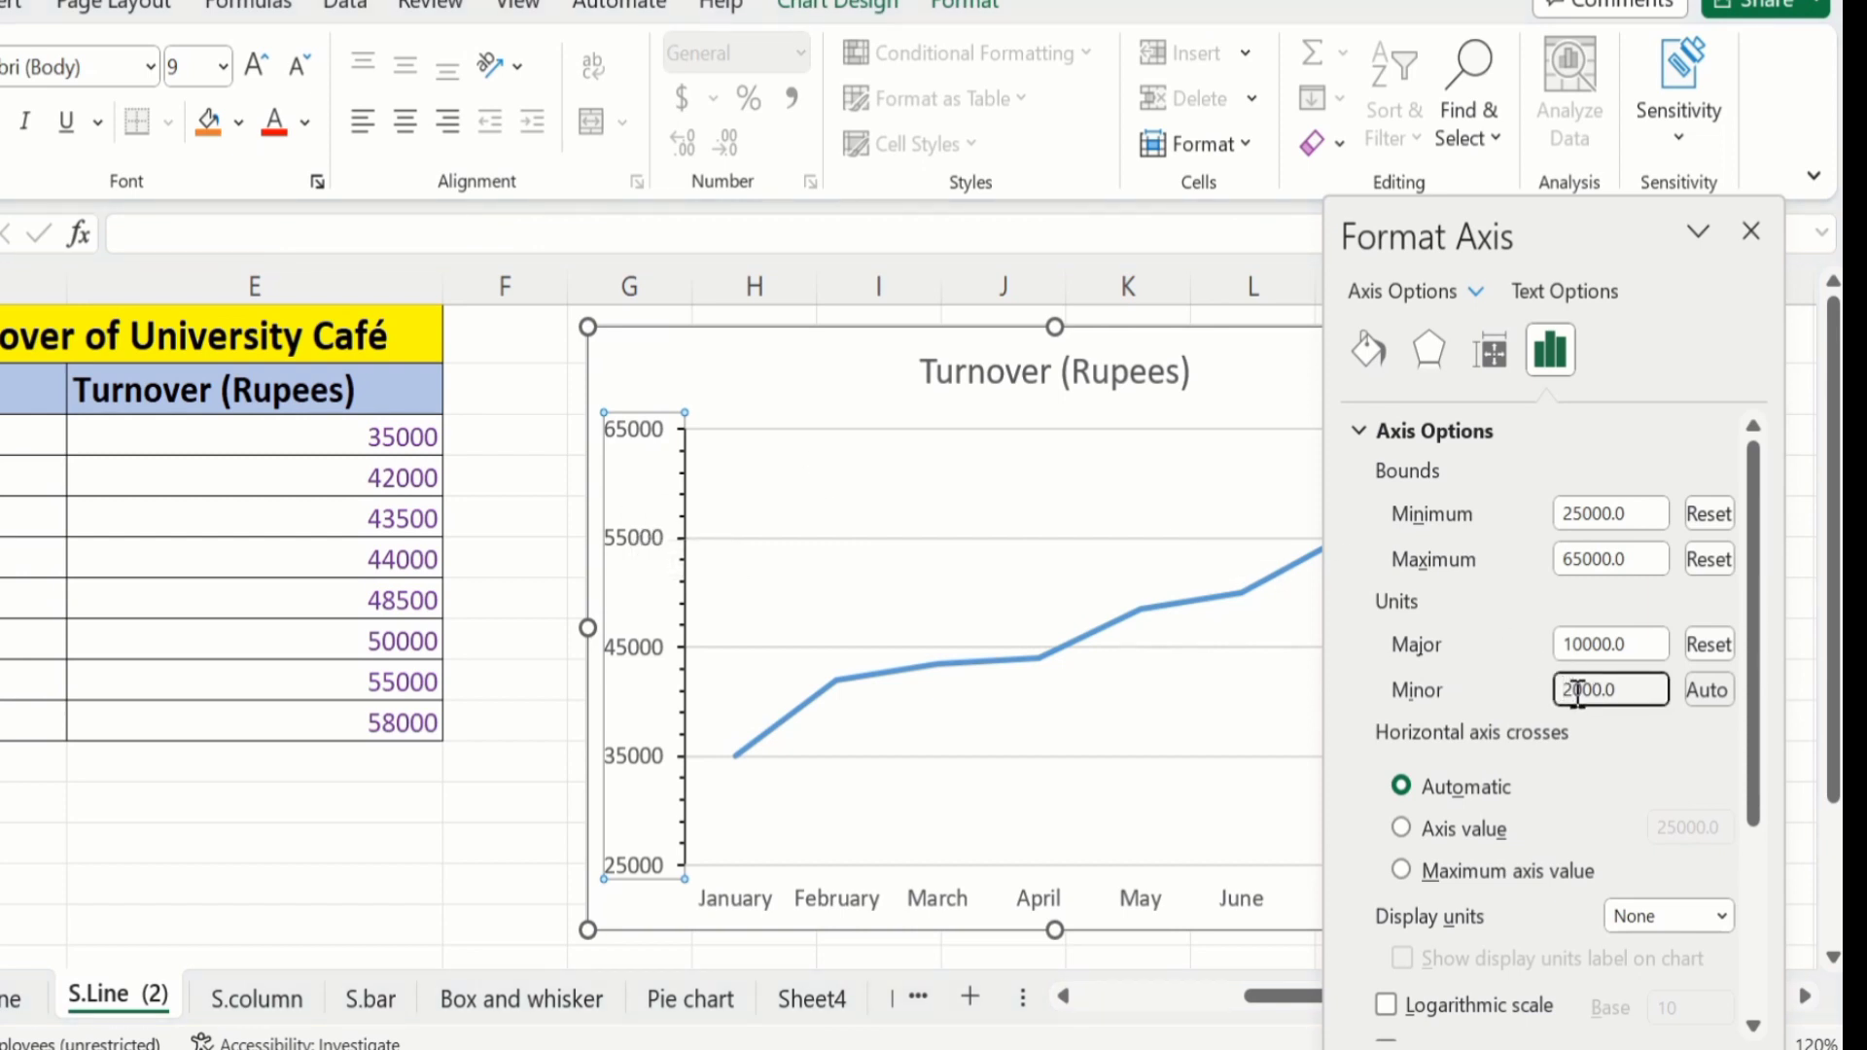
pyautogui.press('BackSpace')
pyautogui.write('5')
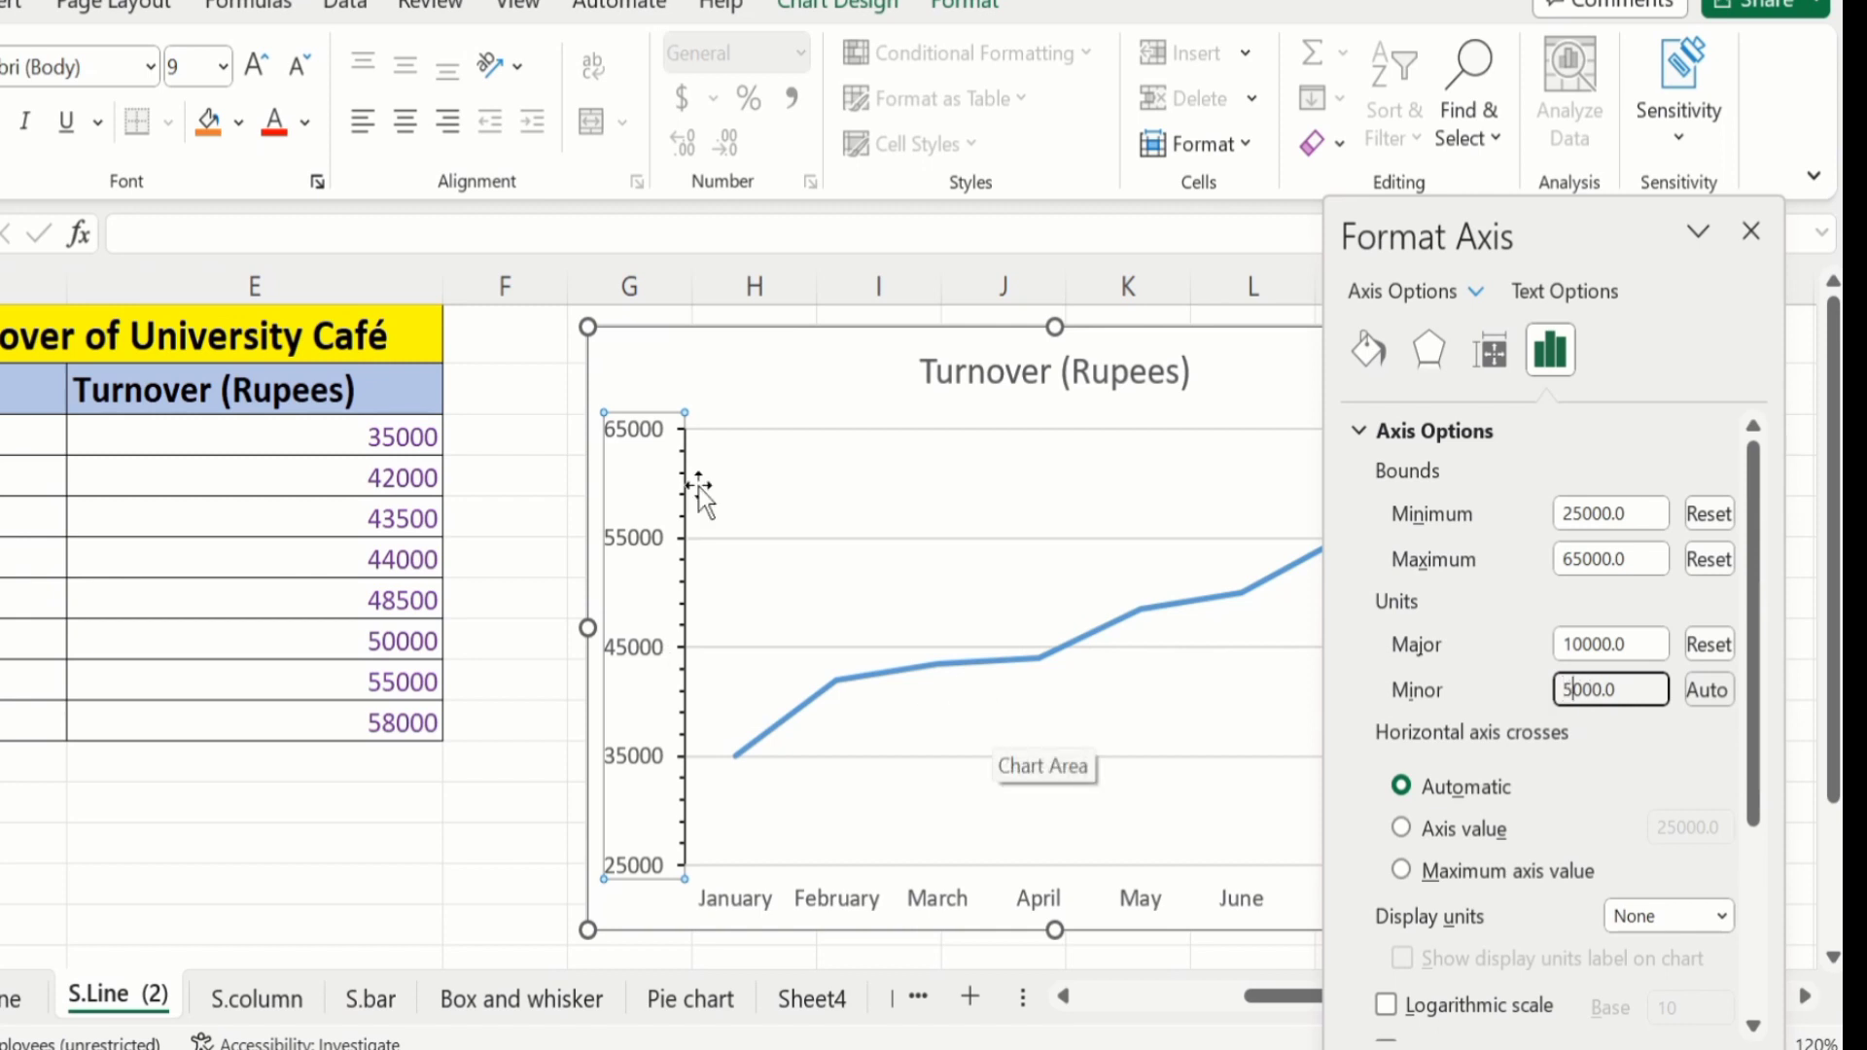
pyautogui.press('Return')
pyautogui.click(483, 761)
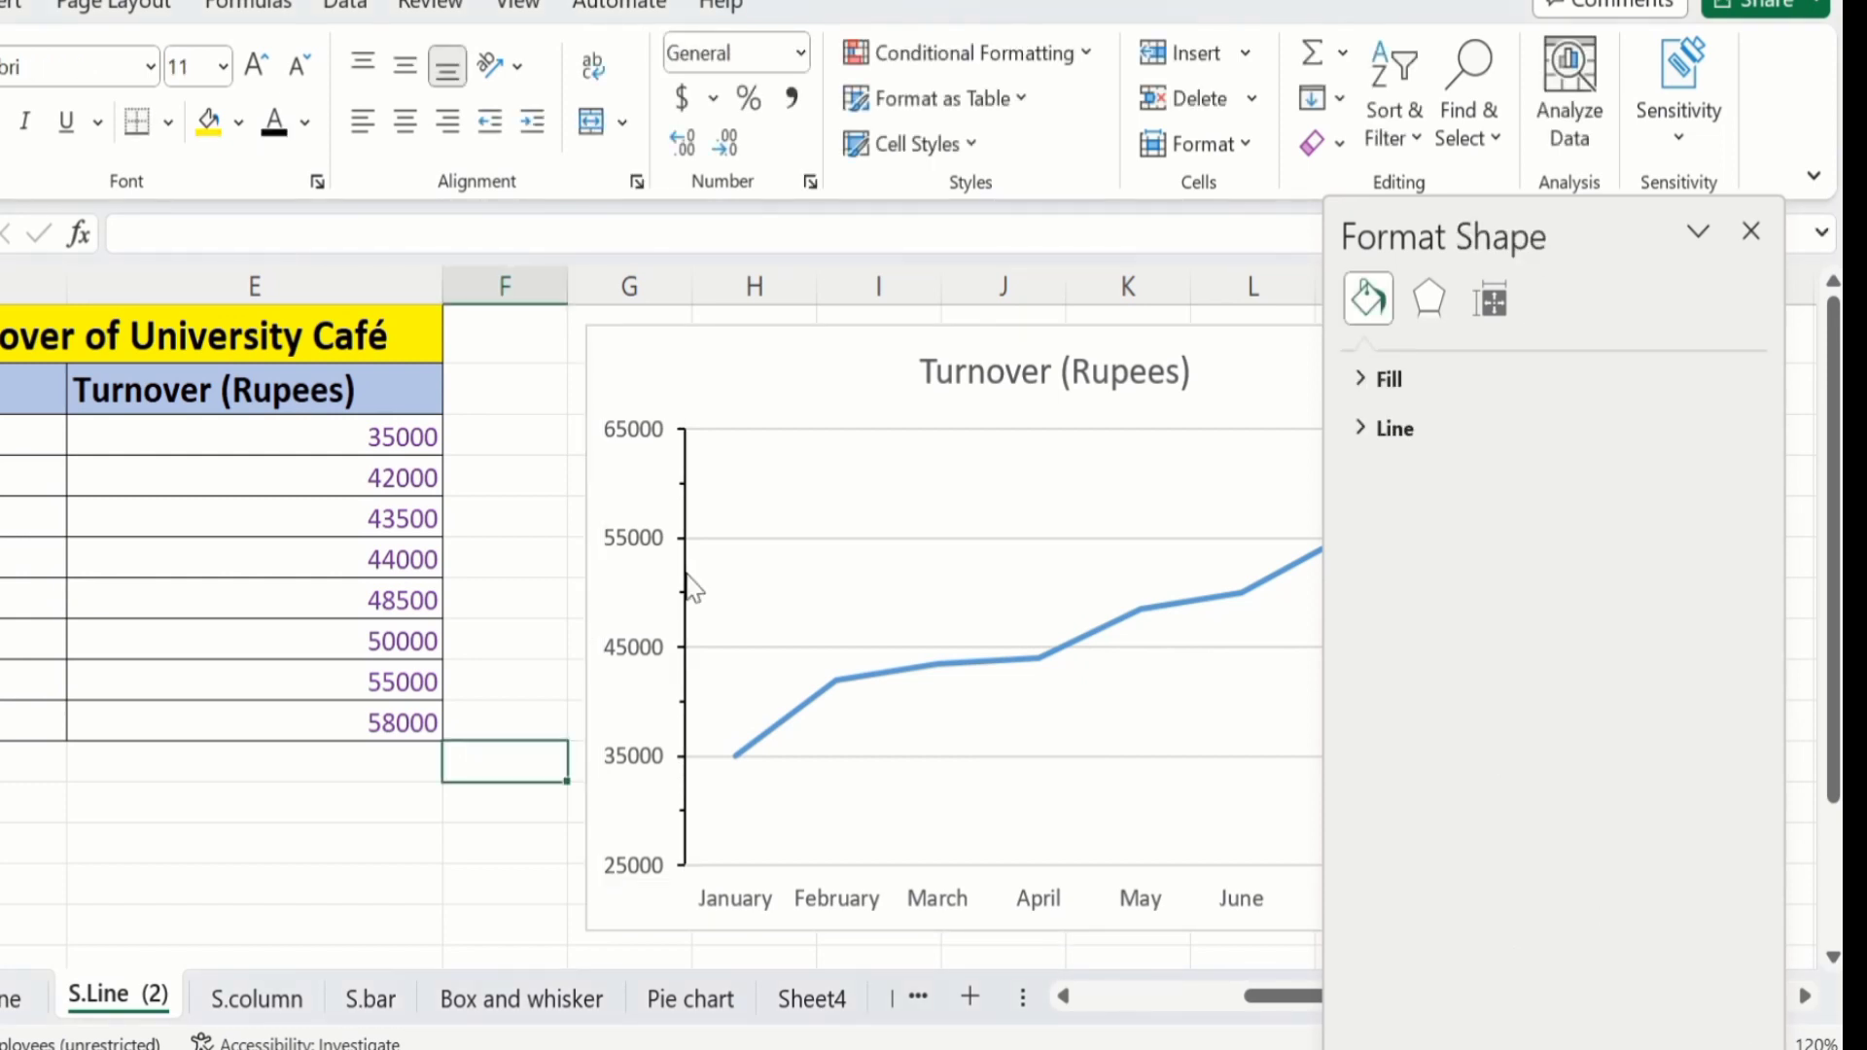